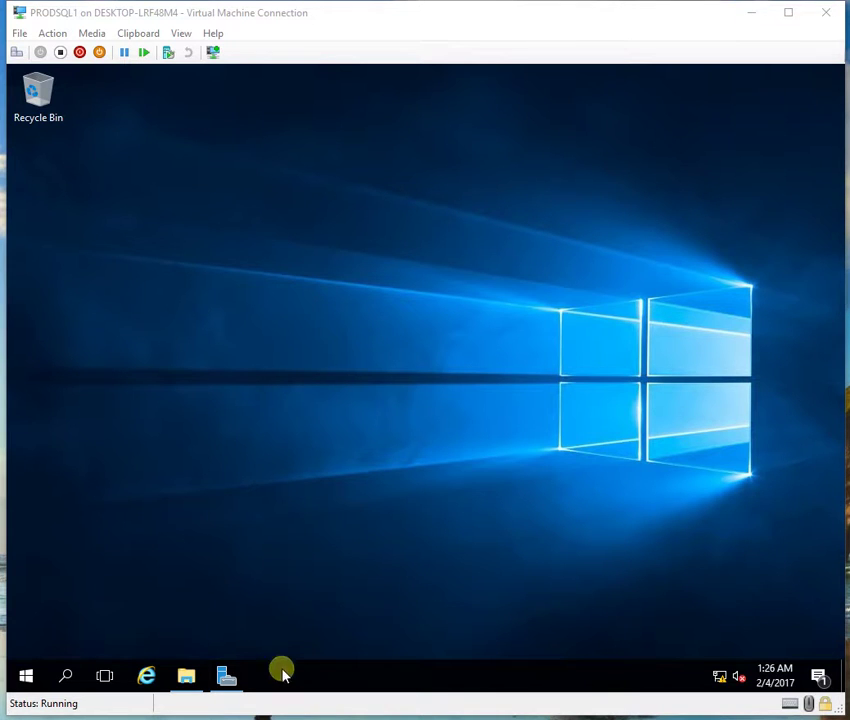
Step: View PRODSQL1's Local Server properties in Server Manager, then show the drives in This PC
click(232, 677)
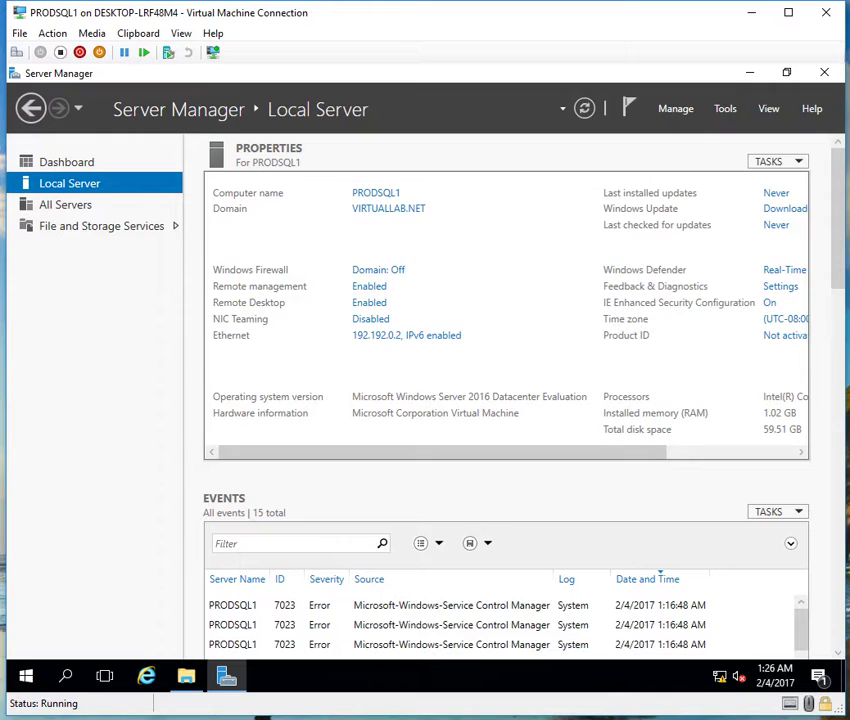
click(186, 677)
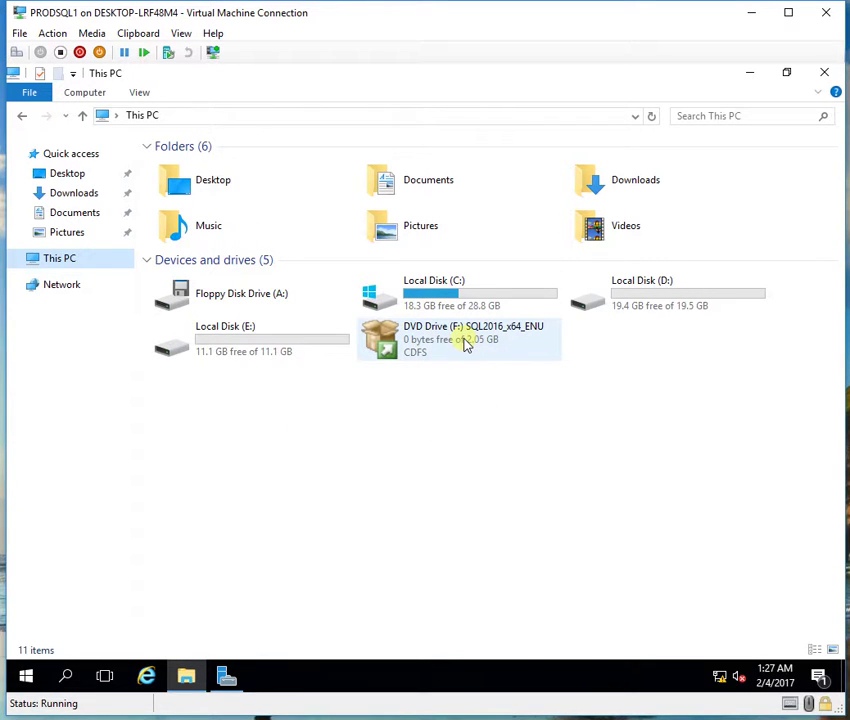
Step: Run setup from the SQL2016_x64_ENU DVD Drive (F:) and allow it through User Account Control
mouse_move(466, 354)
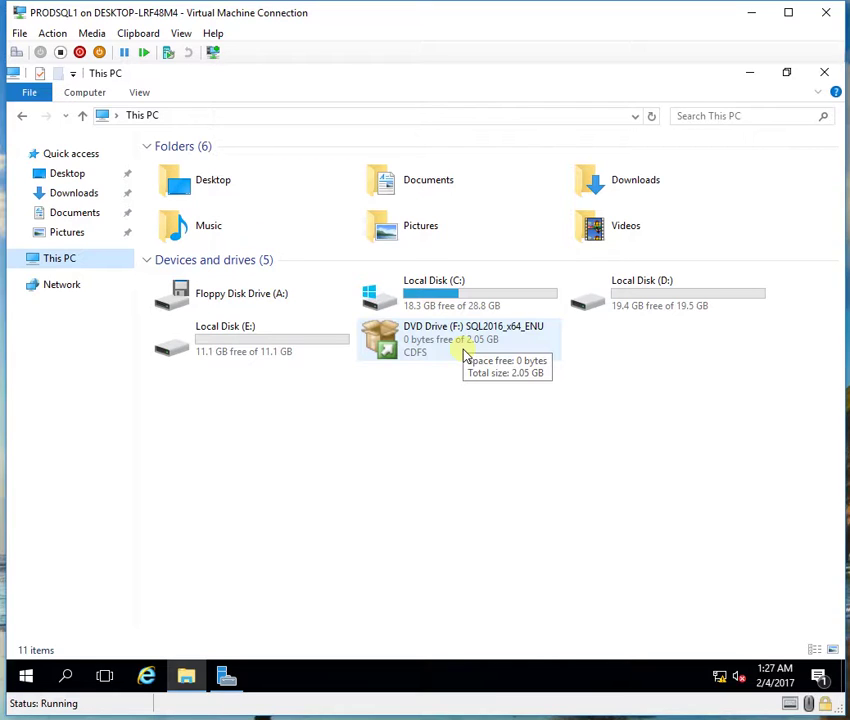
double_click(465, 355)
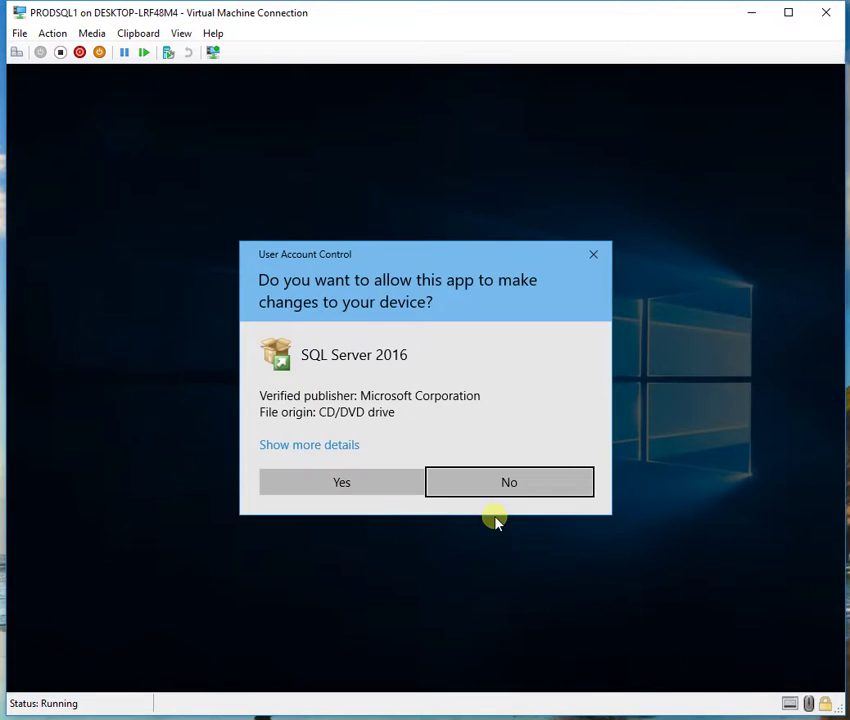
click(339, 485)
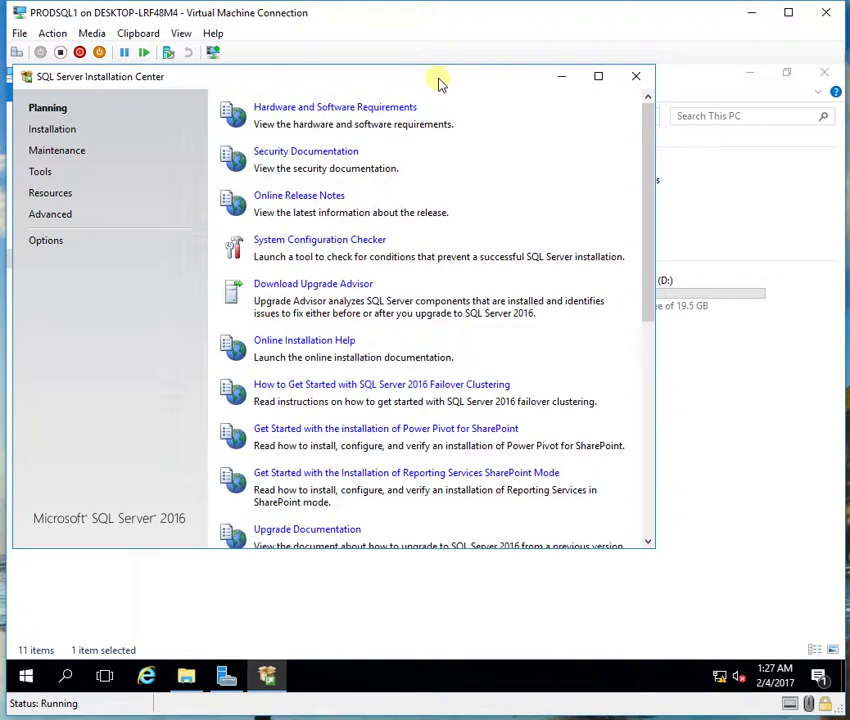
Step: Maximize the Installation Center and begin a new SQL Server stand-alone installation
double_click(440, 83)
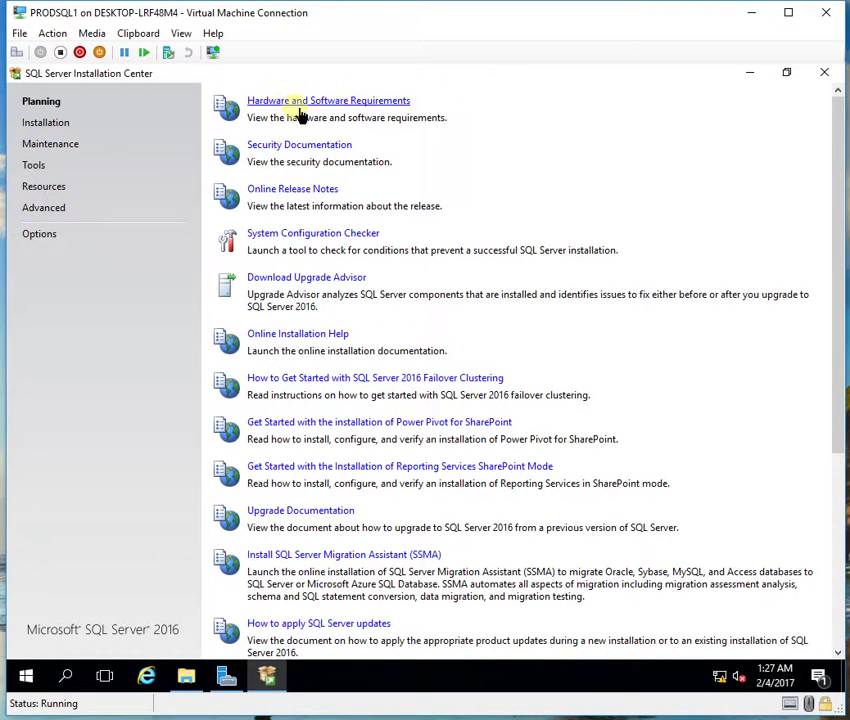
click(63, 129)
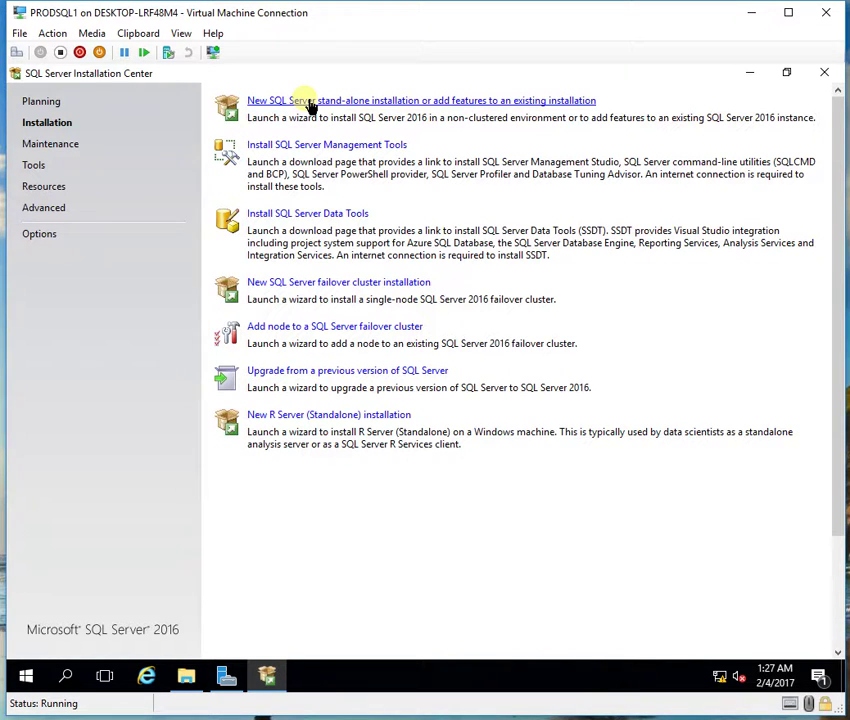
click(311, 104)
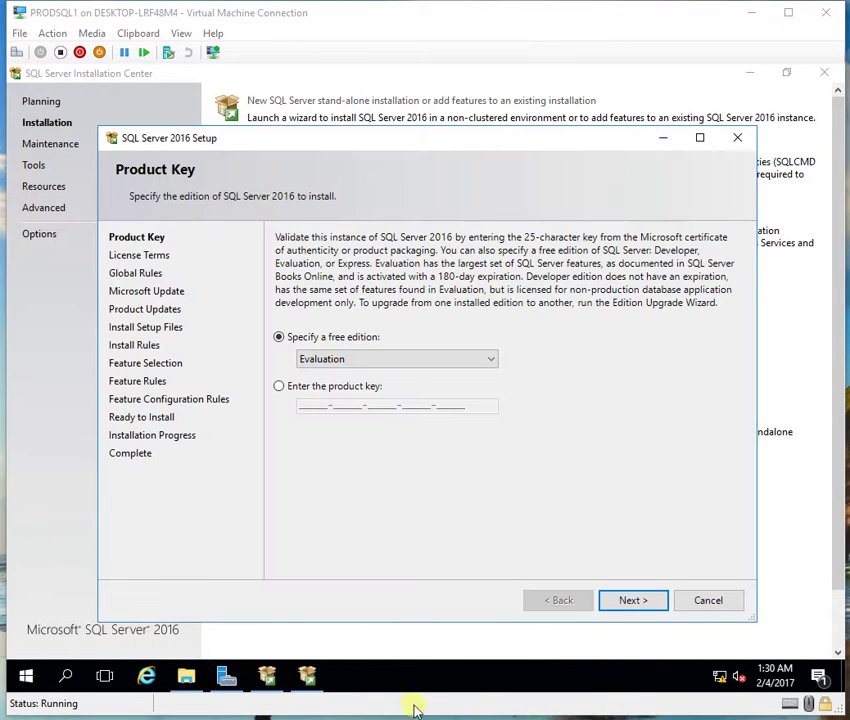
Step: Choose the free Developer edition and accept the license terms
click(345, 360)
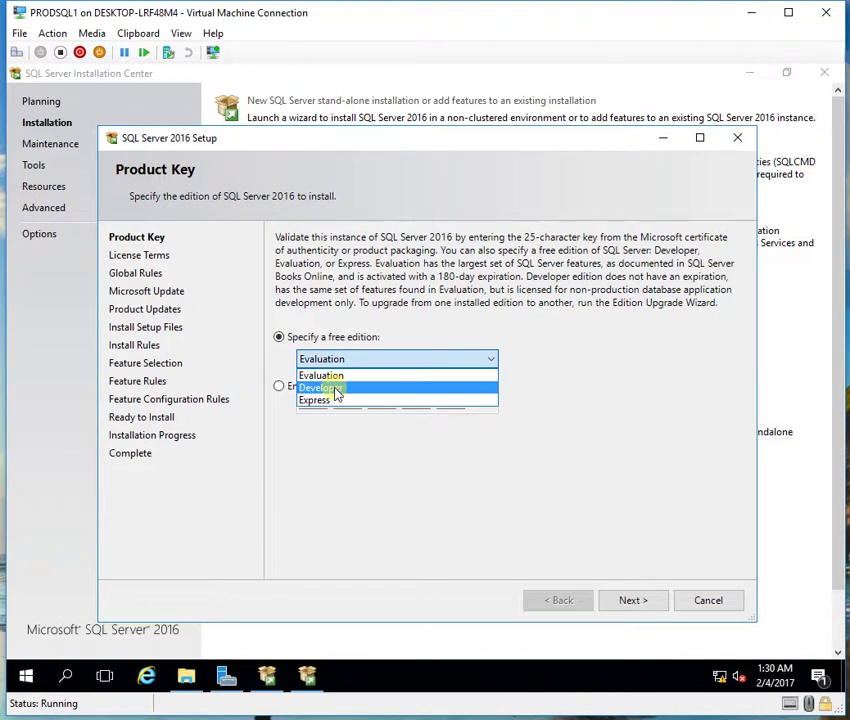
click(336, 390)
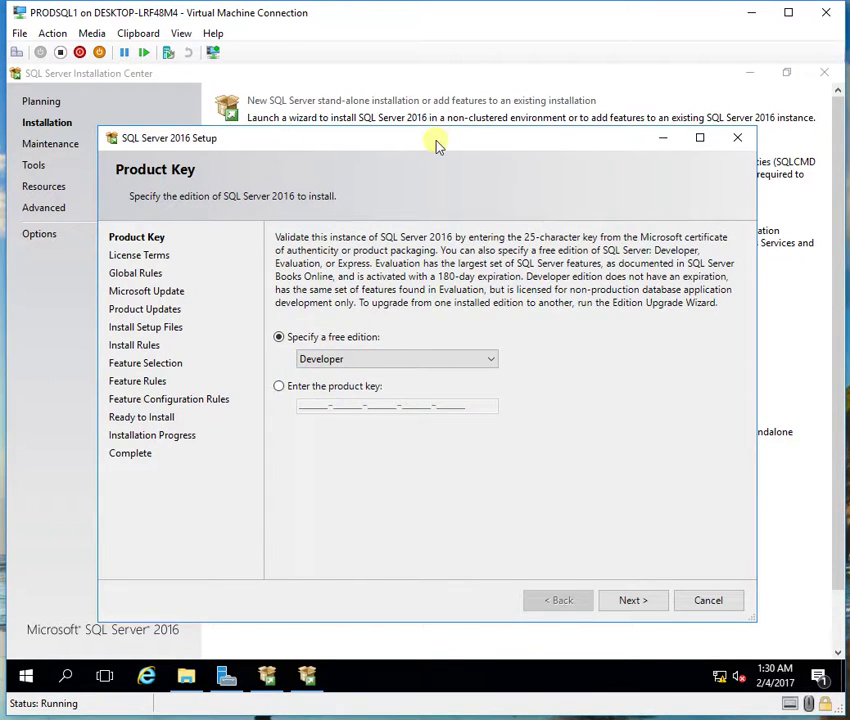
double_click(436, 139)
click(721, 637)
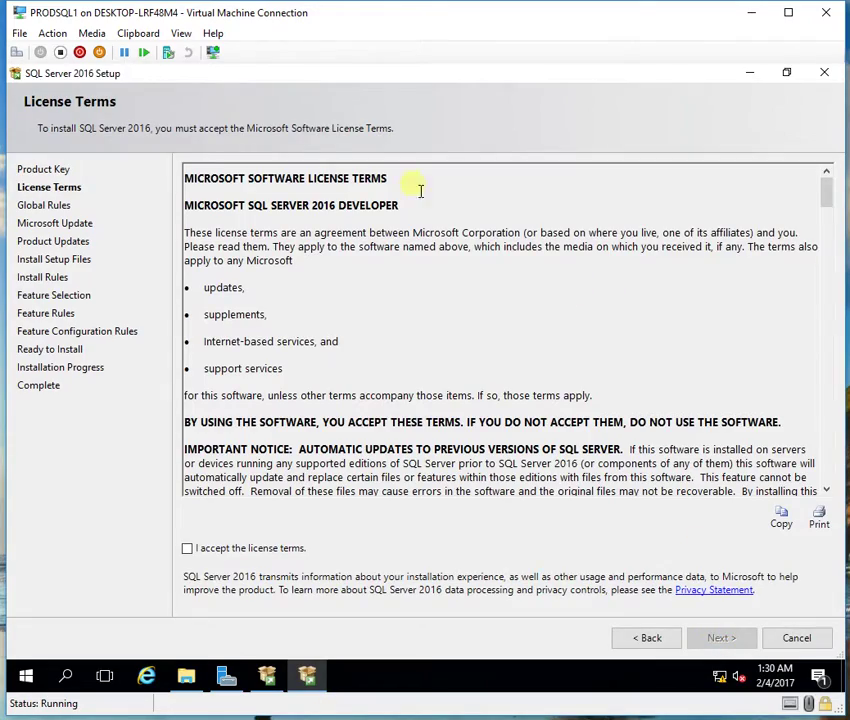
scroll(308, 320, down, 15)
scroll(300, 450, down, 20)
click(271, 548)
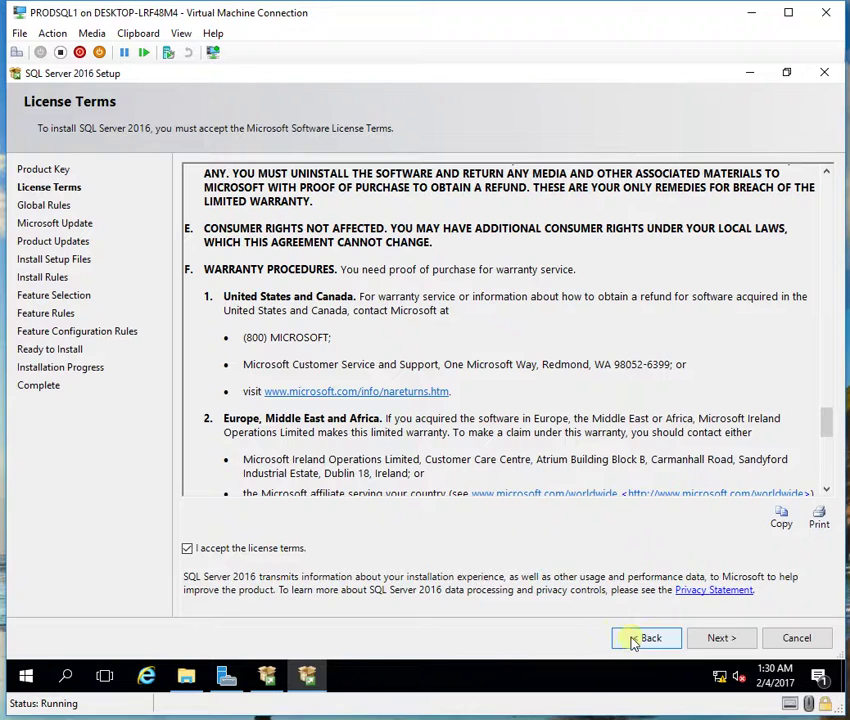
click(711, 637)
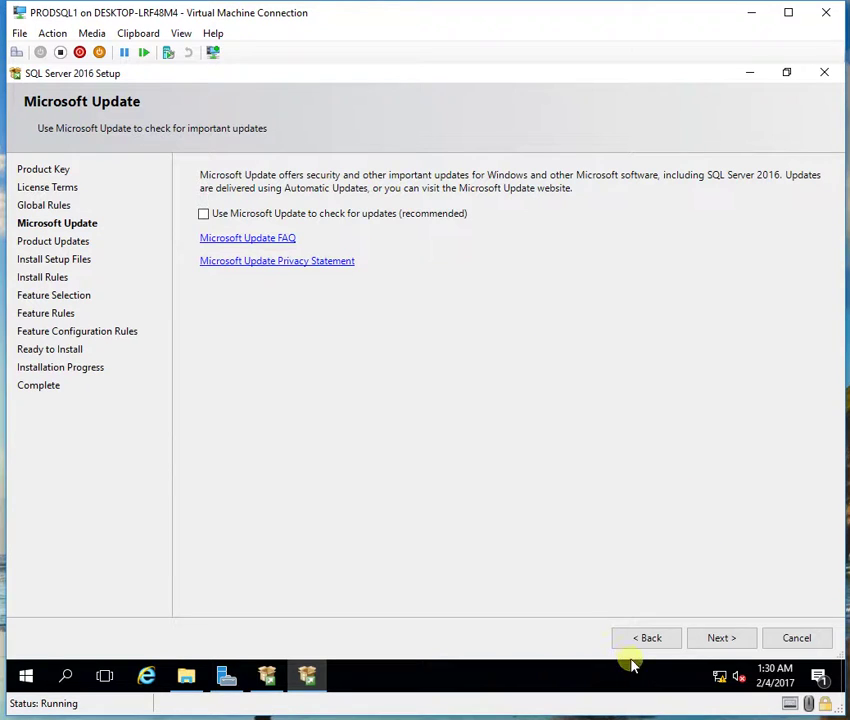
Step: Continue past Microsoft Update, Product Updates and the Install Rules checks to Feature Selection
click(719, 637)
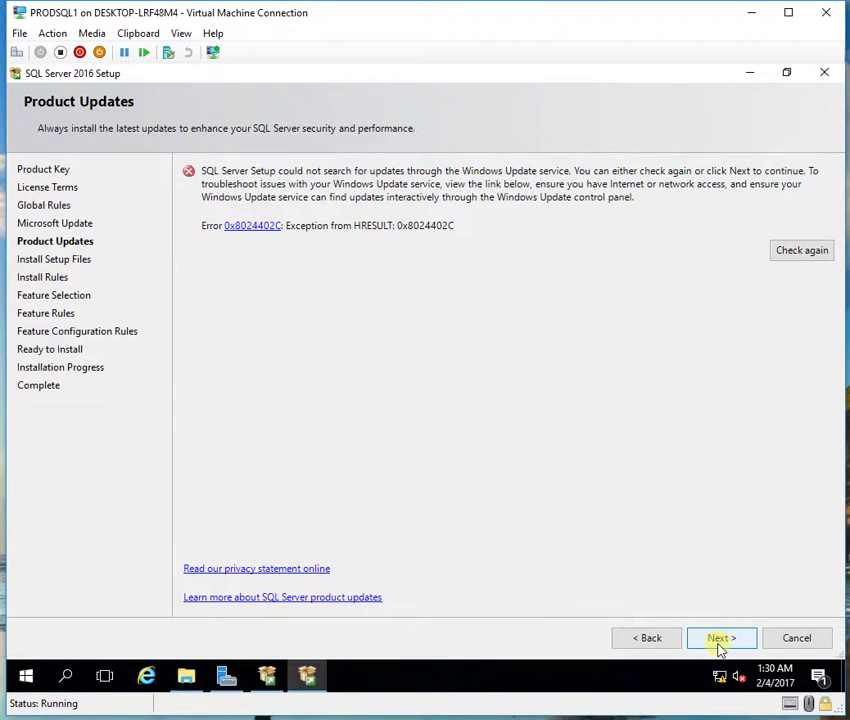
click(718, 639)
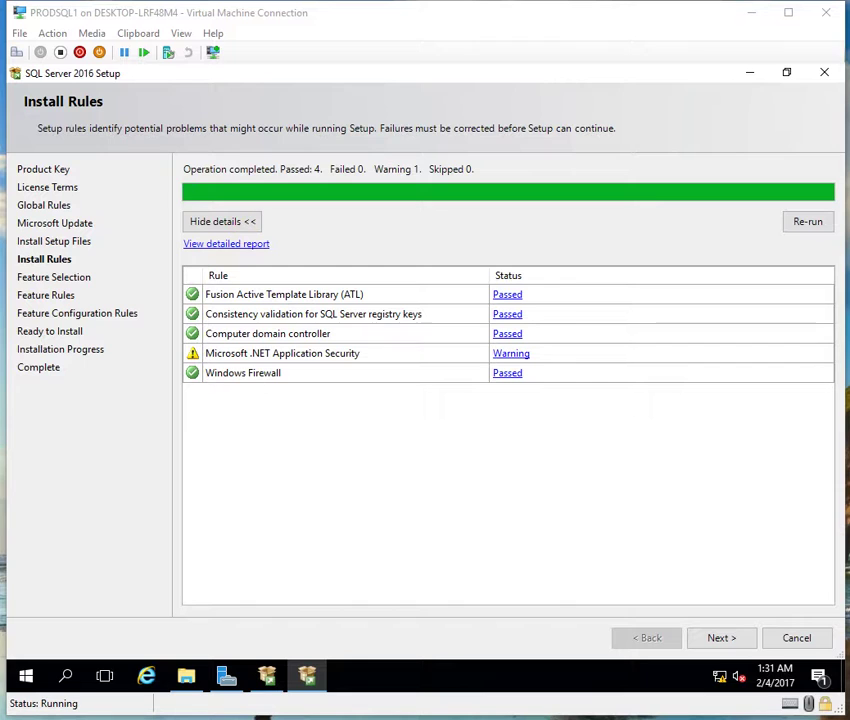
click(725, 637)
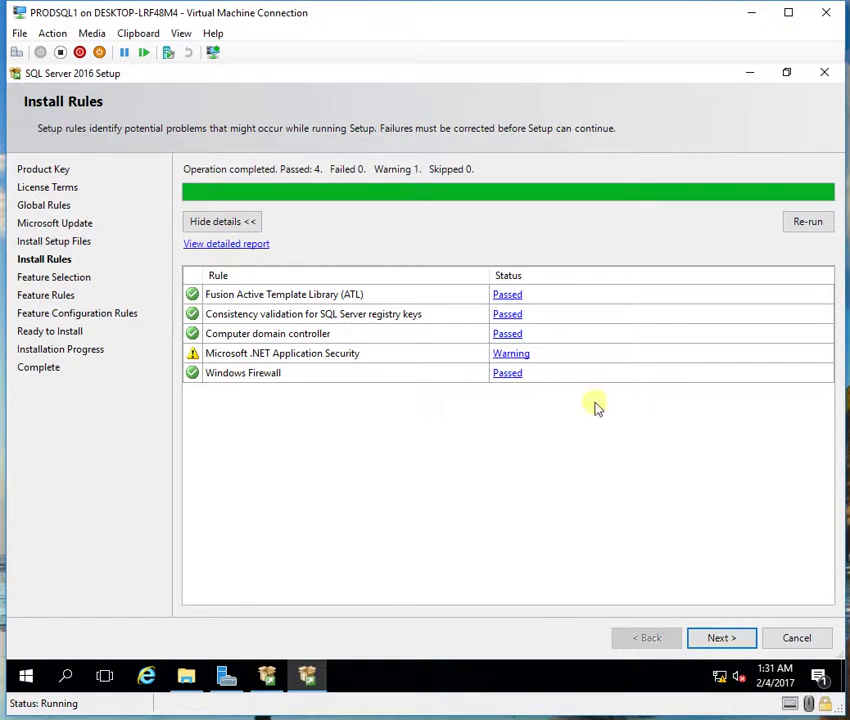
click(718, 637)
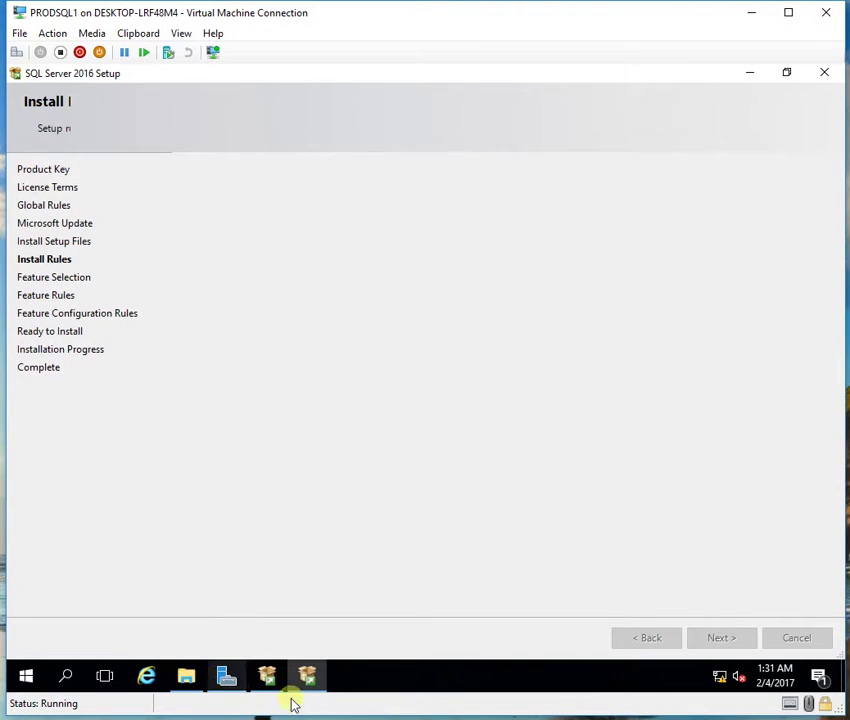
mouse_move(267, 676)
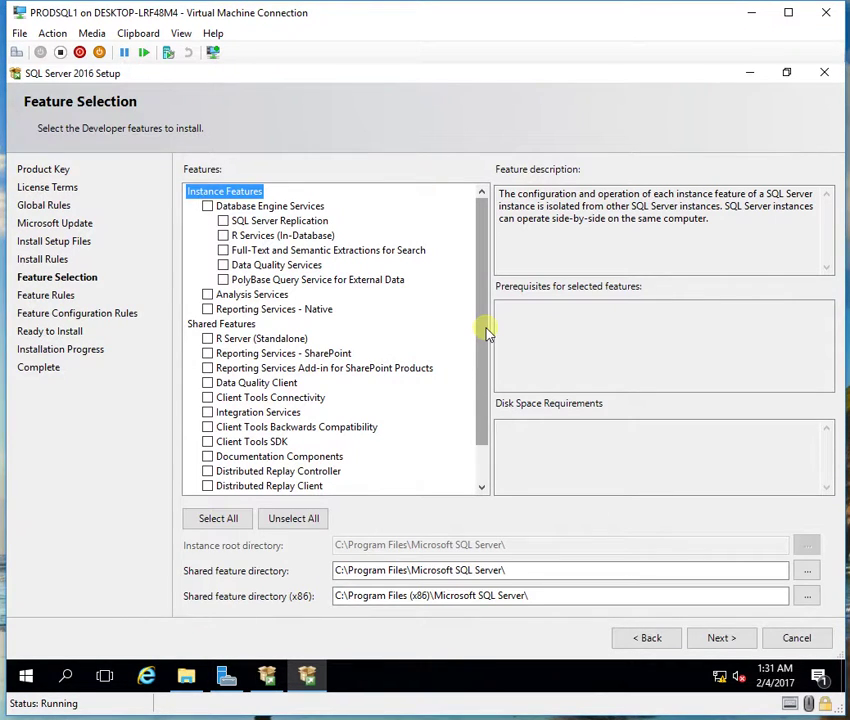
Step: Select Database Engine, Replication, Data Quality, Analysis, Reporting Native, Master Data Services and client connectivity features
click(208, 206)
click(223, 220)
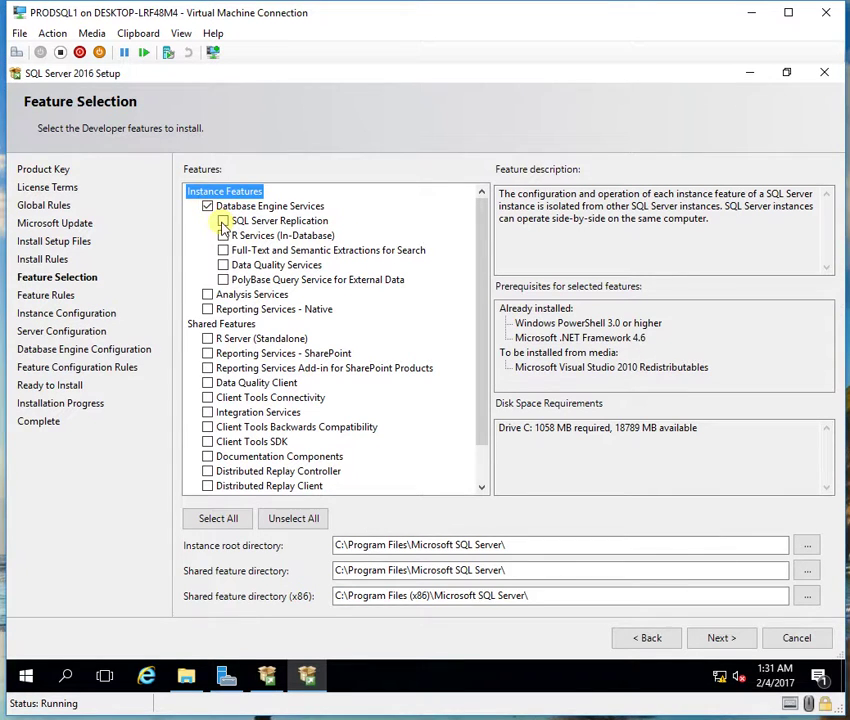
click(223, 265)
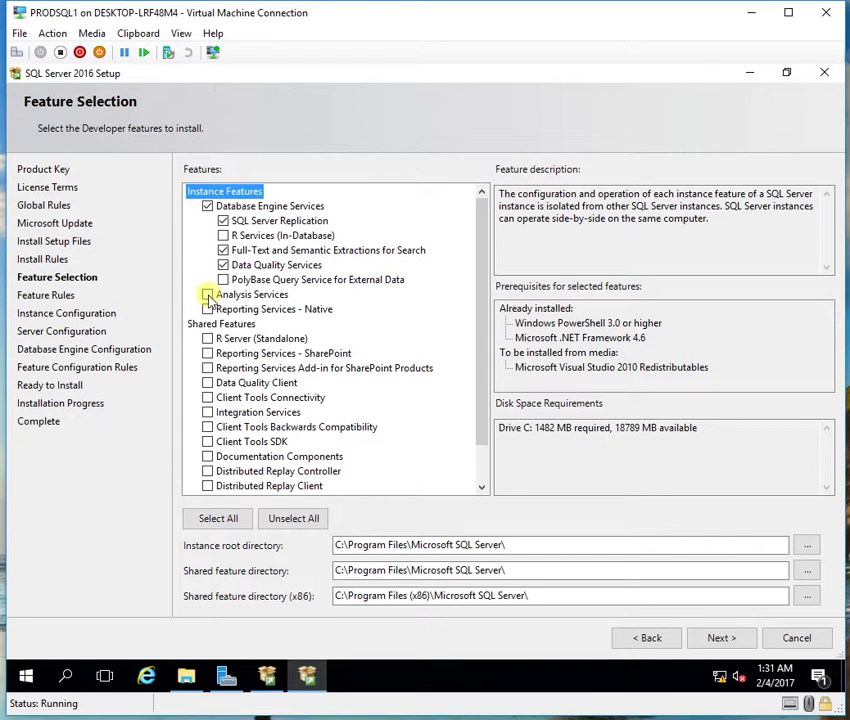
click(208, 295)
click(207, 309)
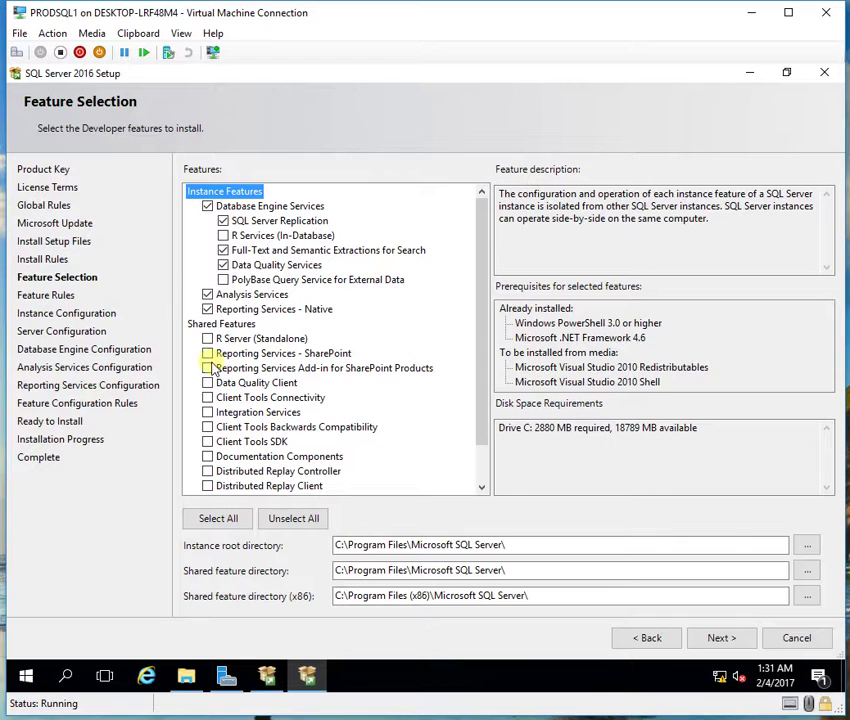
click(208, 383)
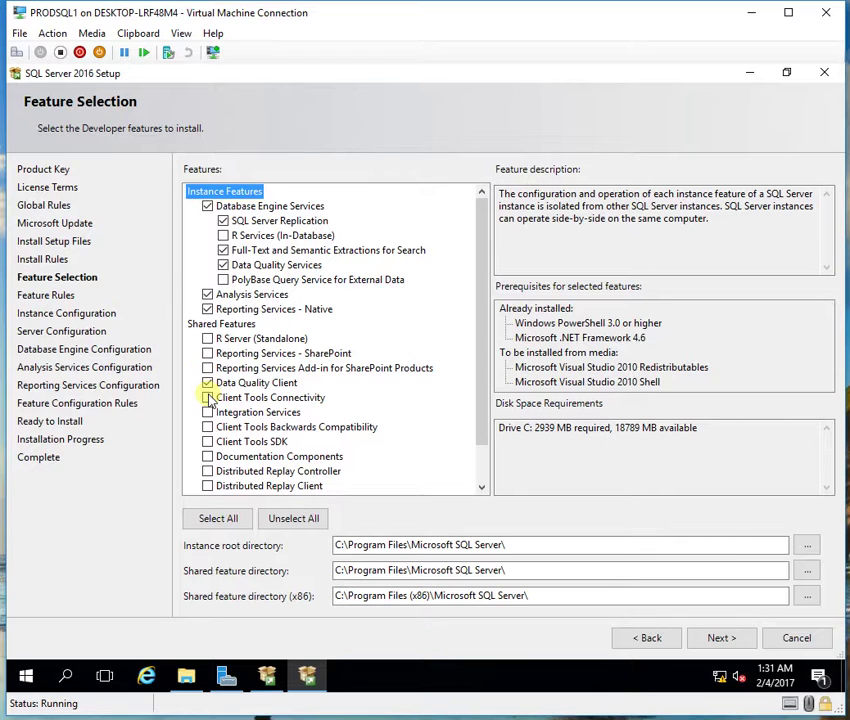
click(208, 397)
scroll(209, 418, down, 1)
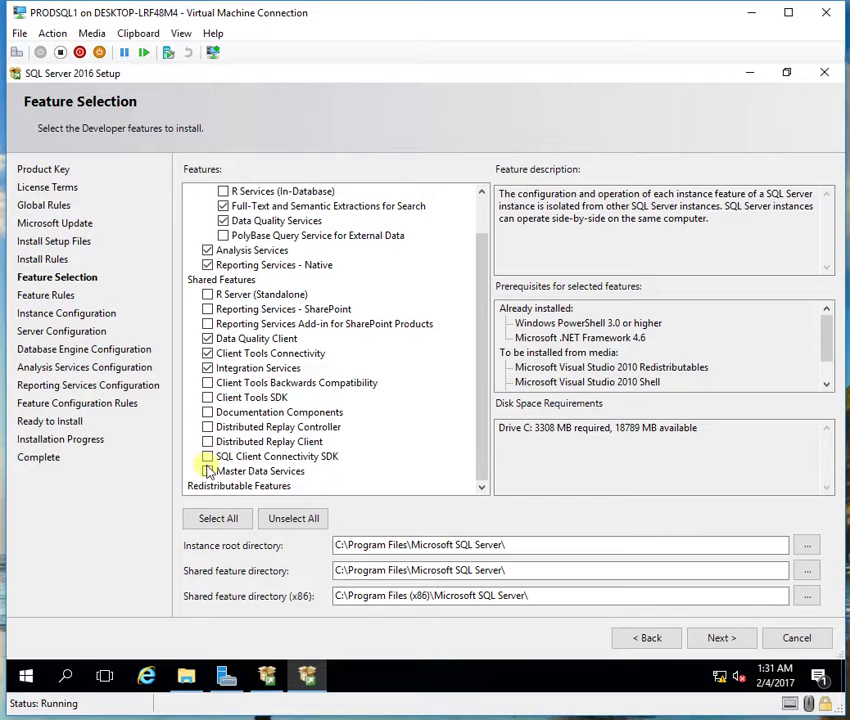
click(208, 471)
click(210, 457)
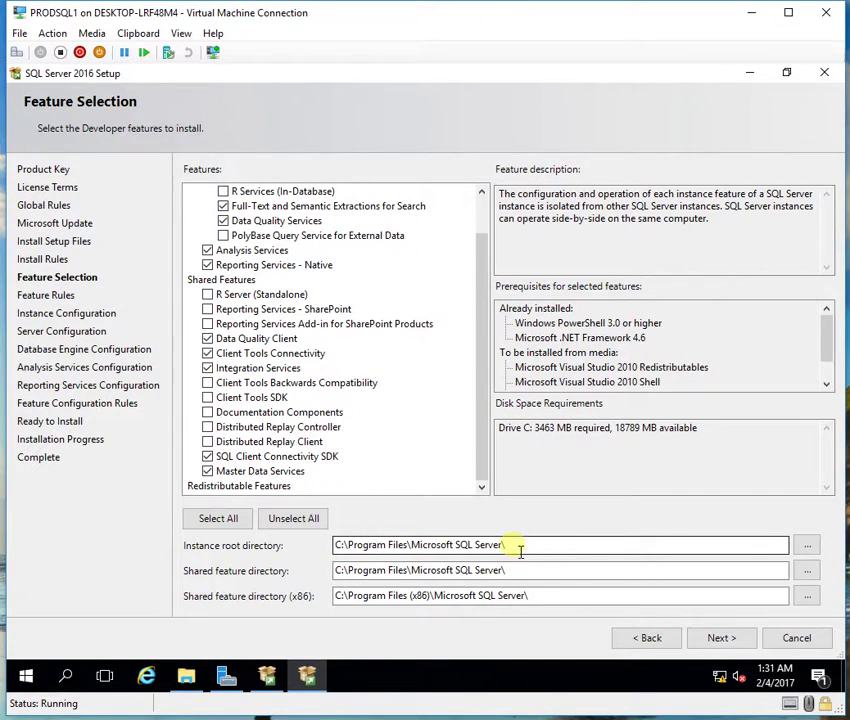
Step: Change the instance root directory to D:\MSSQL and continue to Instance Configuration
drag(520, 551, 123, 537)
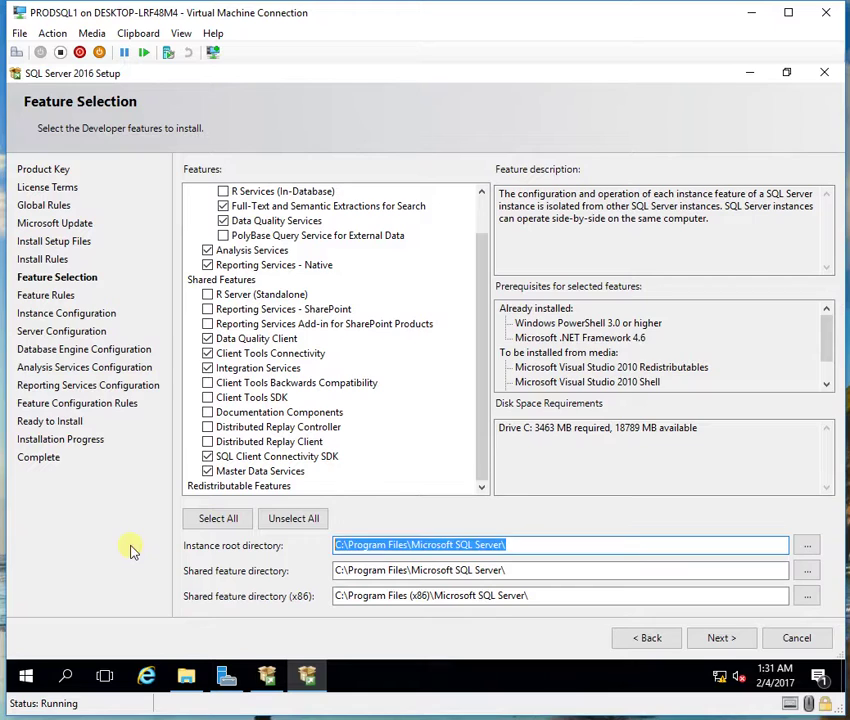
text(D:\MSSQL)
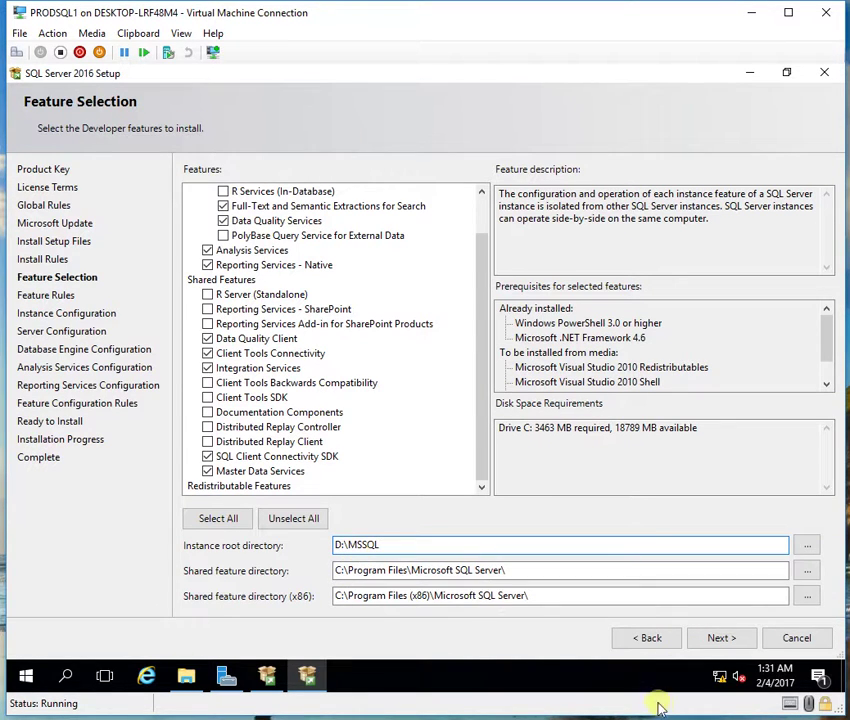
click(711, 637)
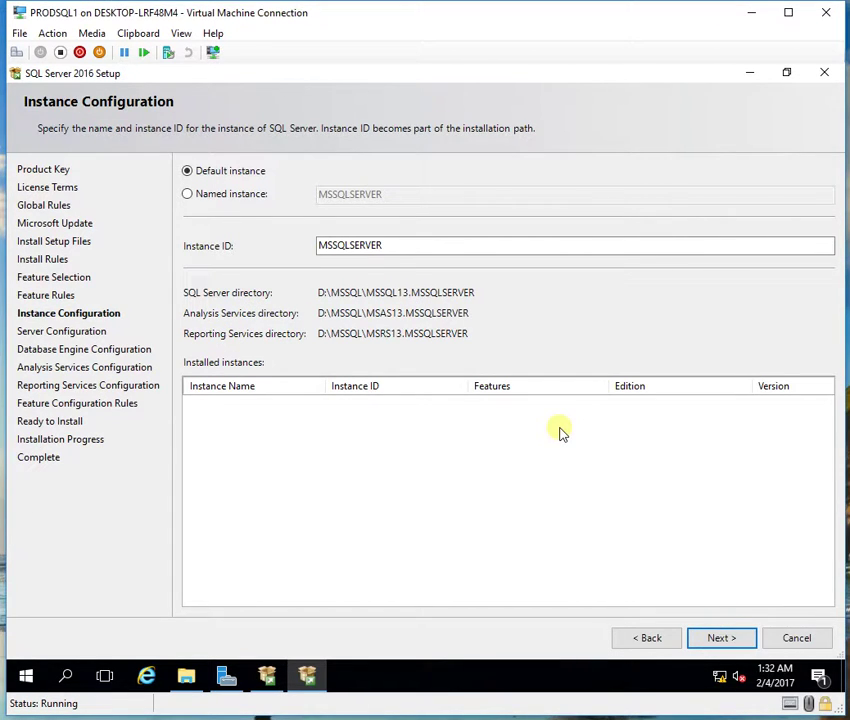
Step: Keep the default MSSQLSERVER instance and continue to Server Configuration
click(727, 637)
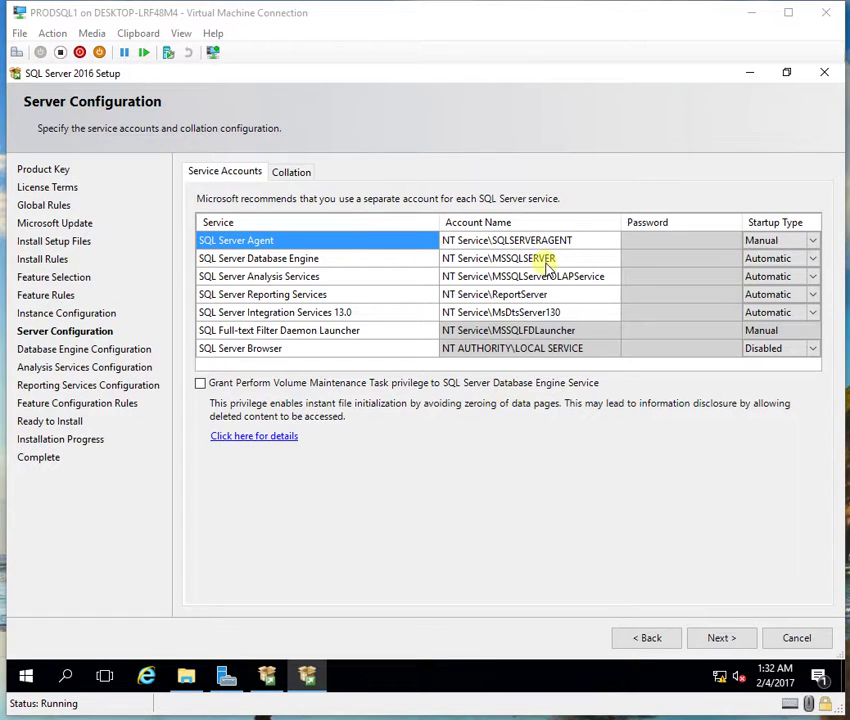
Step: Look up the domain SQL service account for SQL Server Agent and copy its name
click(600, 246)
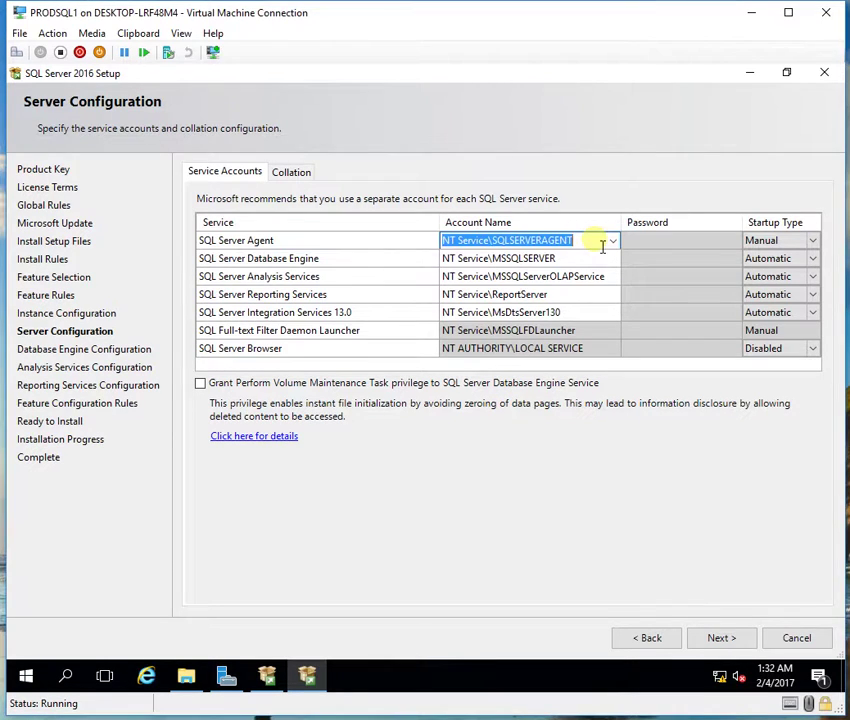
click(612, 241)
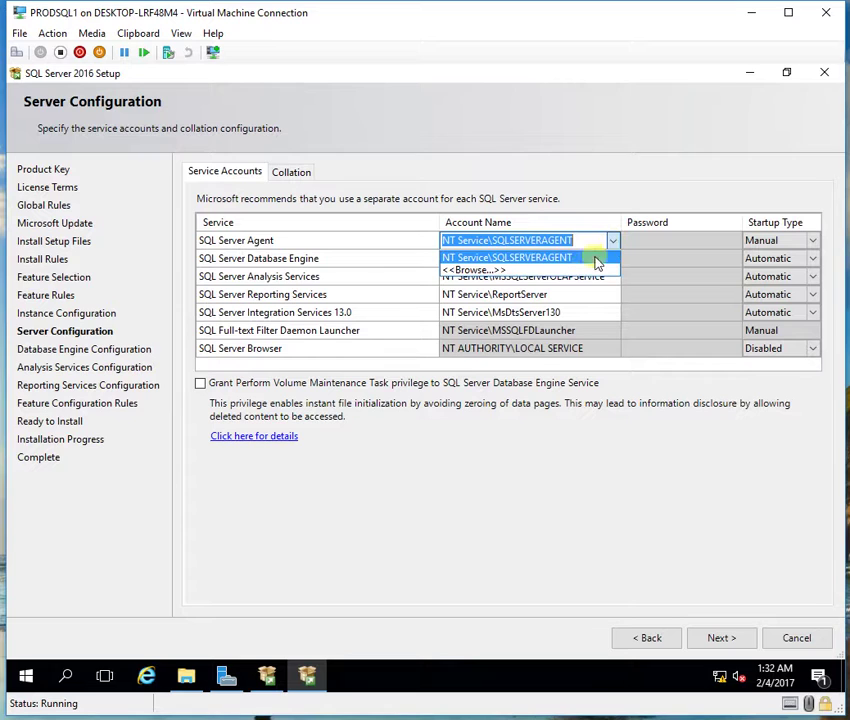
click(576, 271)
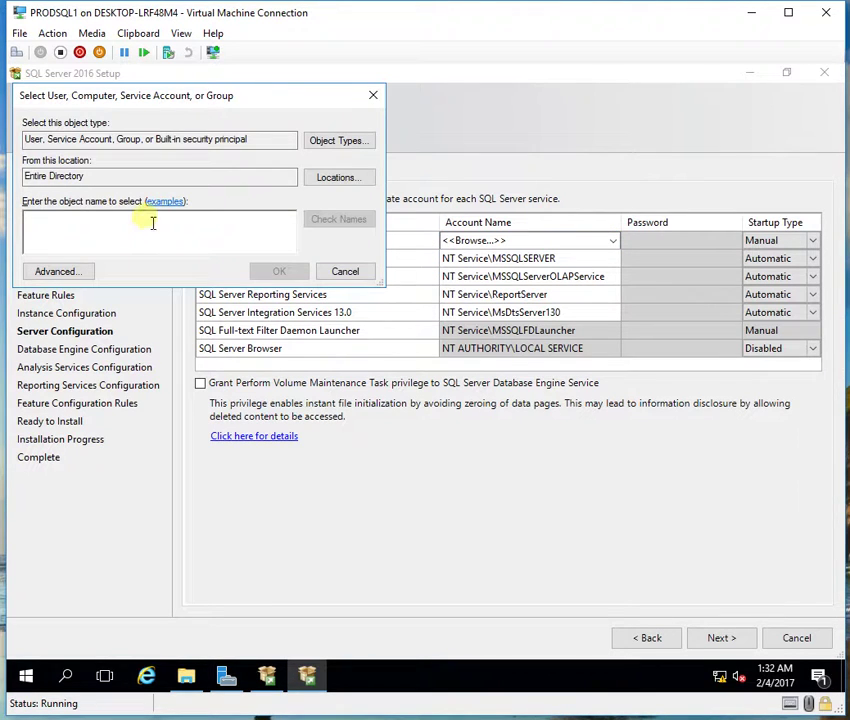
text(SQL)
key(Return)
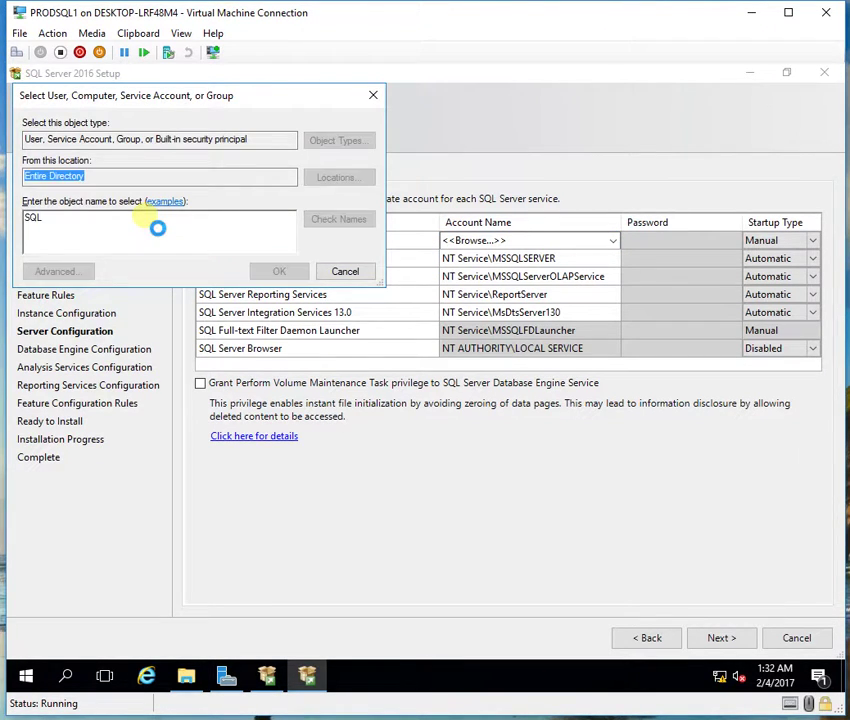
double_click(90, 236)
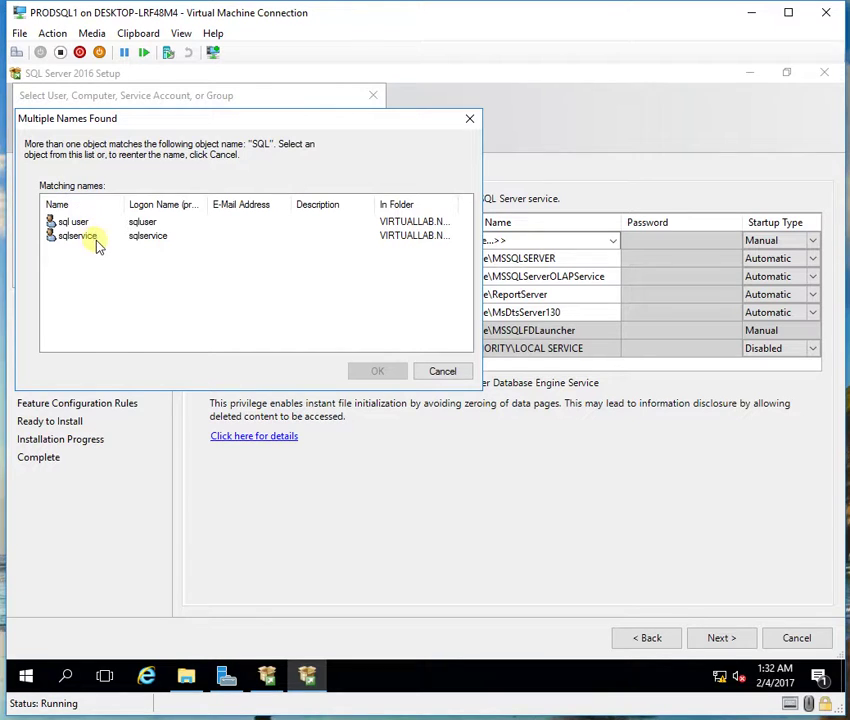
click(549, 241)
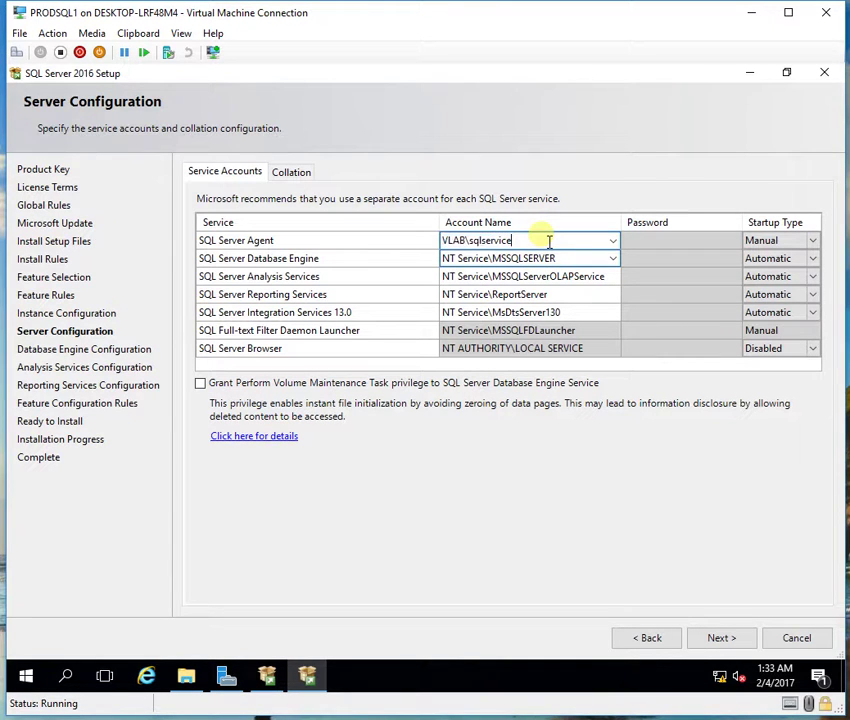
drag(549, 241, 368, 243)
key(ctrl+c)
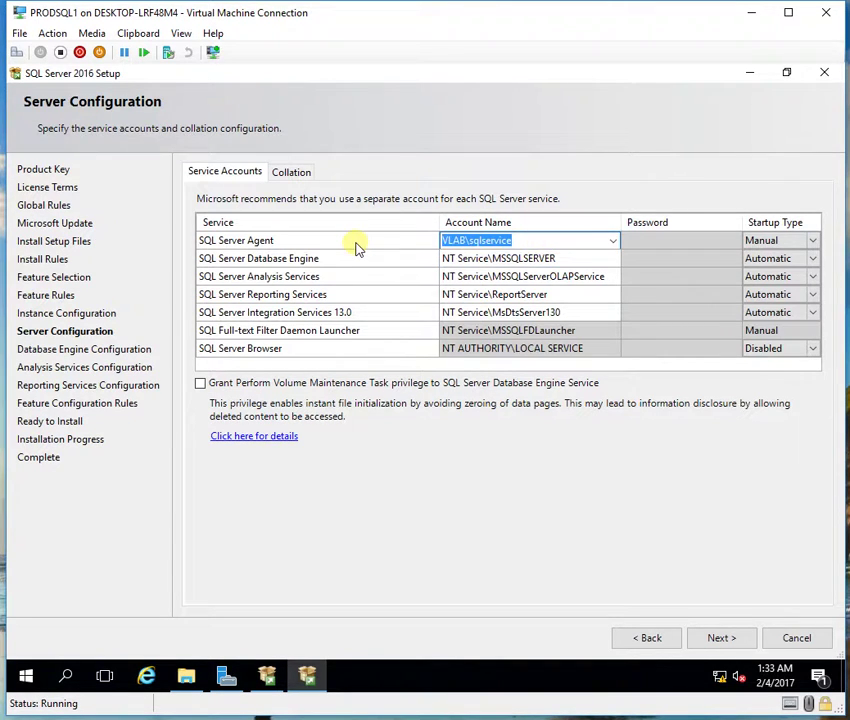
Step: Paste the service account into the Database Engine, Analysis, Reporting and Integration Services rows
click(482, 260)
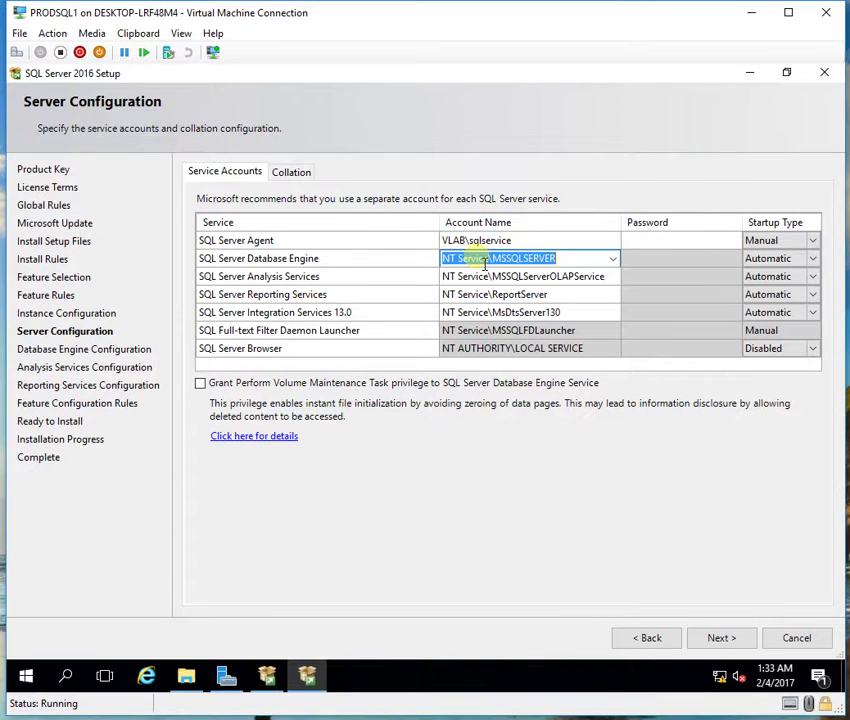
key(ctrl+v)
click(480, 279)
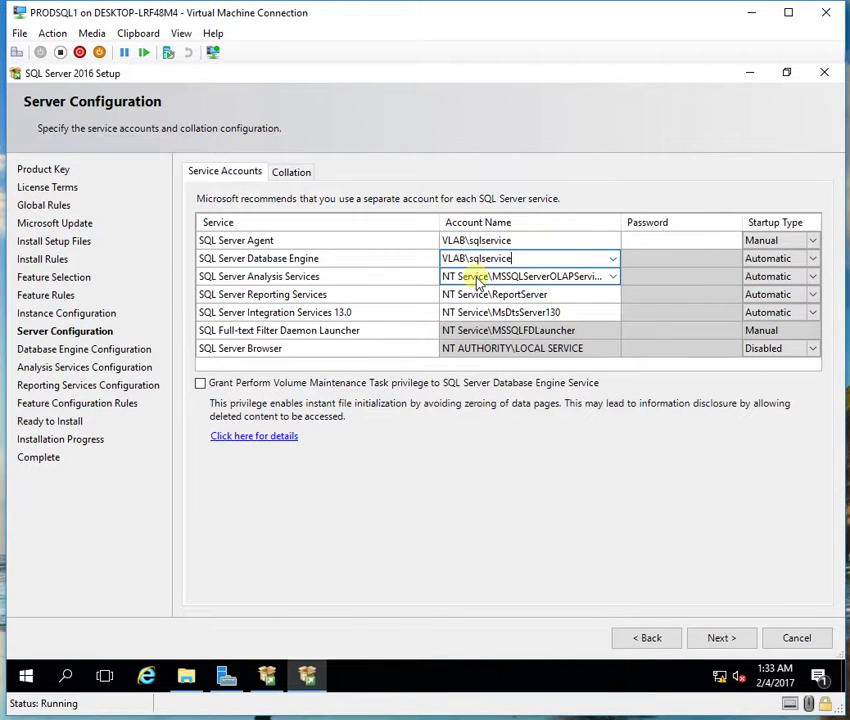
key(ctrl+v)
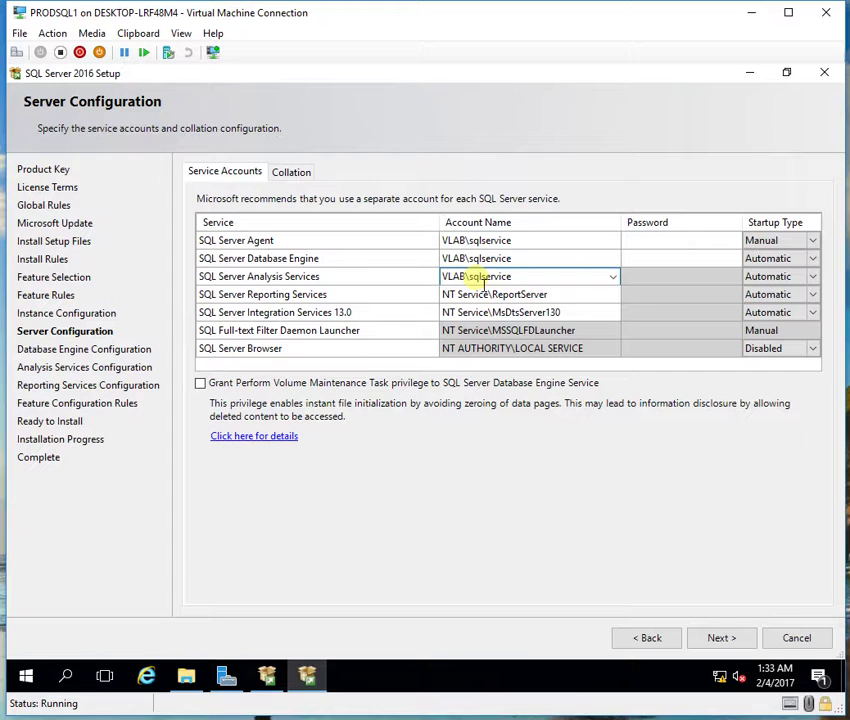
click(506, 296)
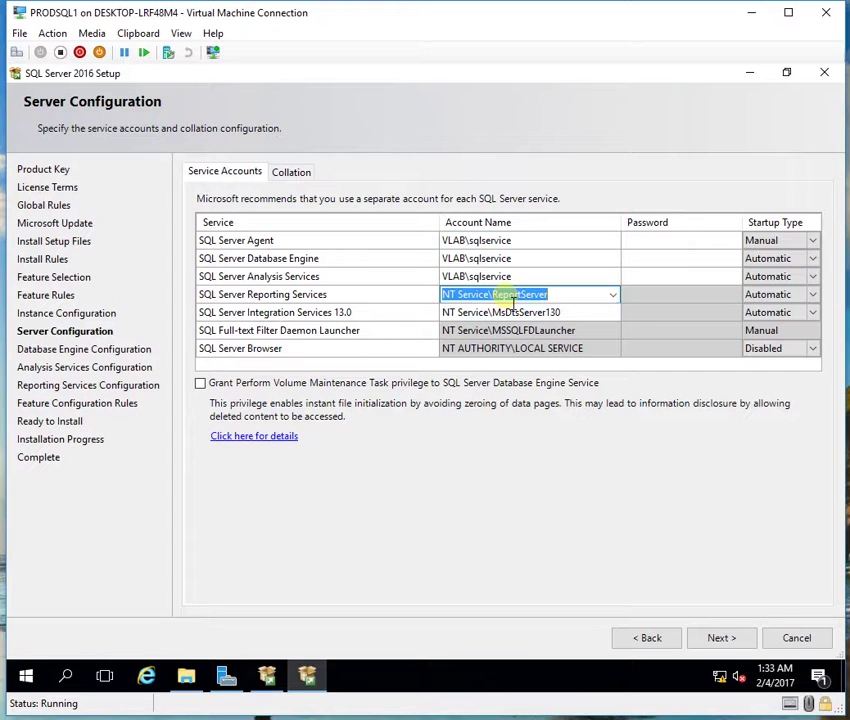
key(ctrl+v)
click(508, 312)
key(ctrl+v)
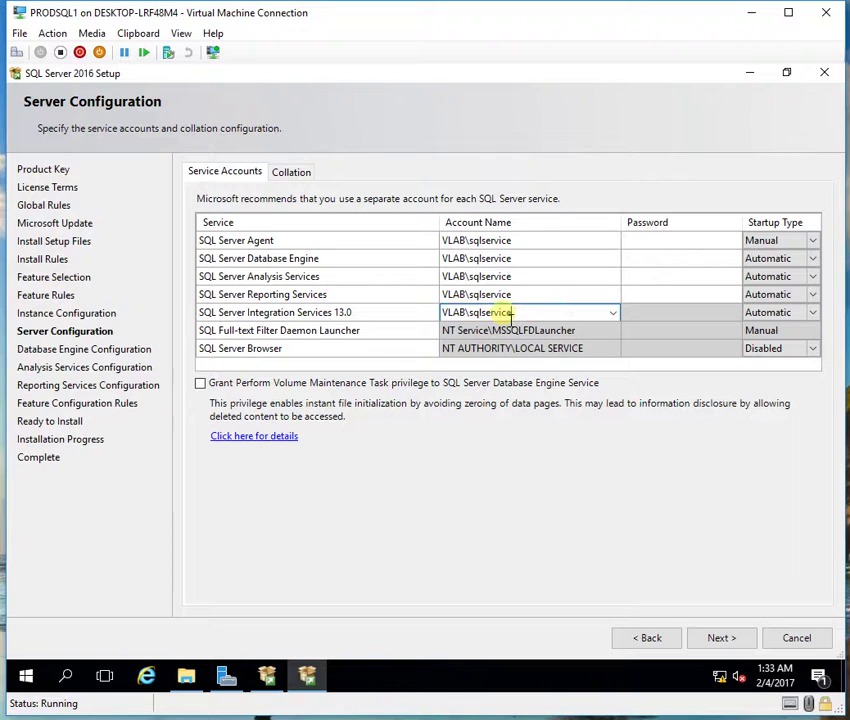
Step: Set SQL Server Agent startup to Automatic and enter the service account passwords
click(806, 241)
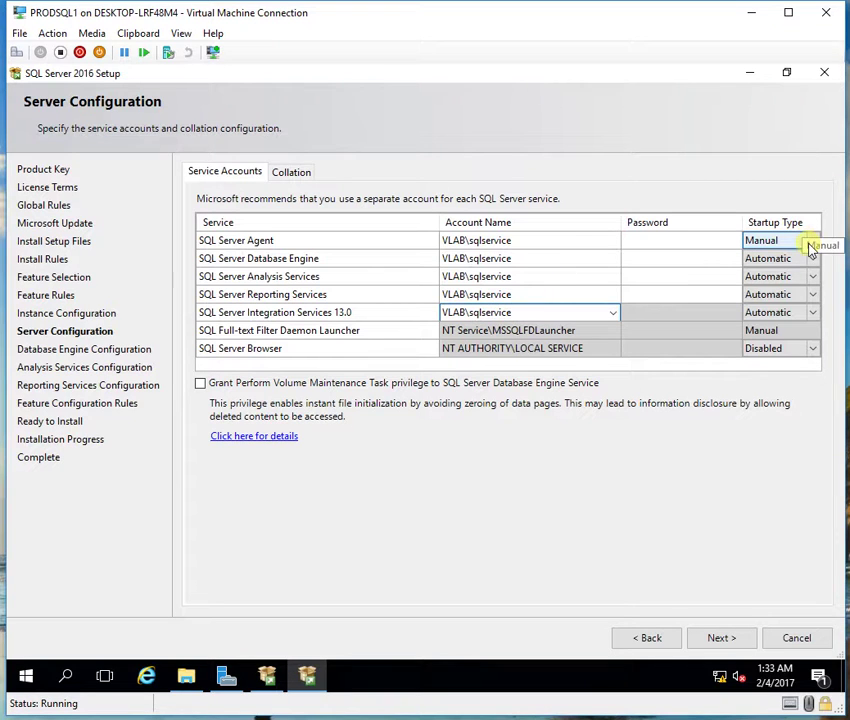
click(793, 259)
click(813, 241)
click(813, 241)
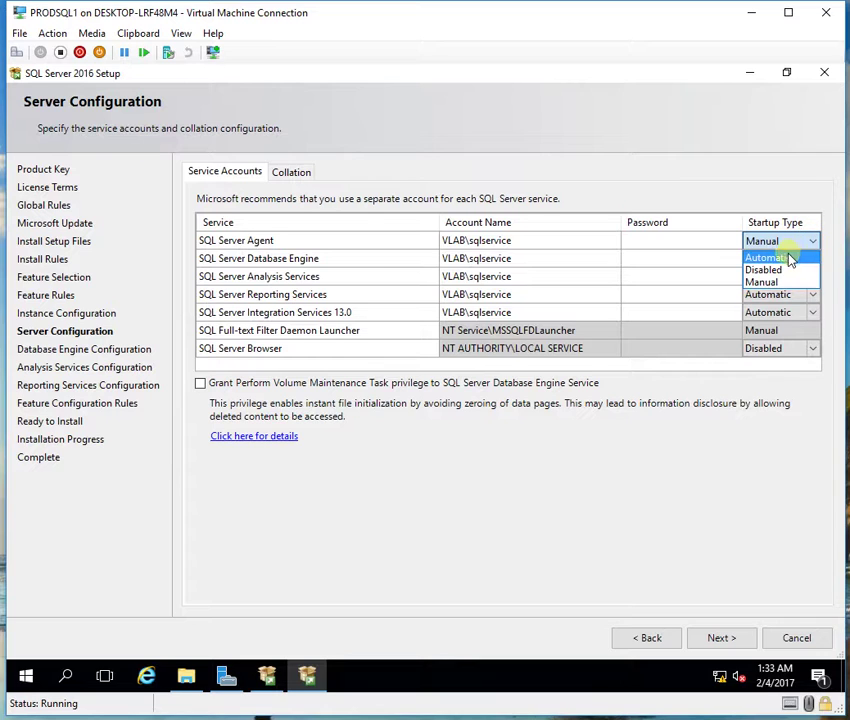
click(790, 259)
click(697, 246)
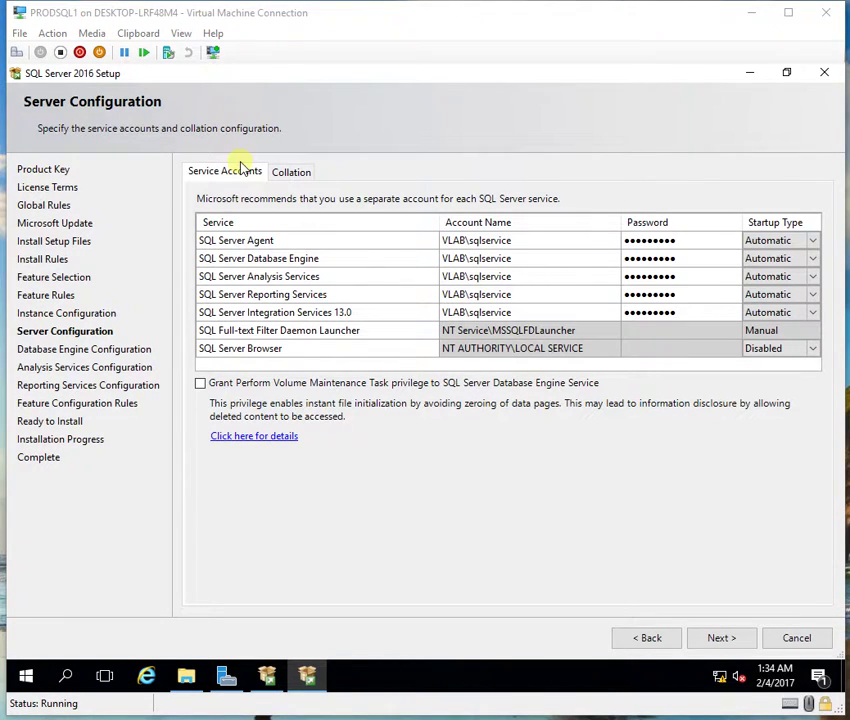
click(287, 173)
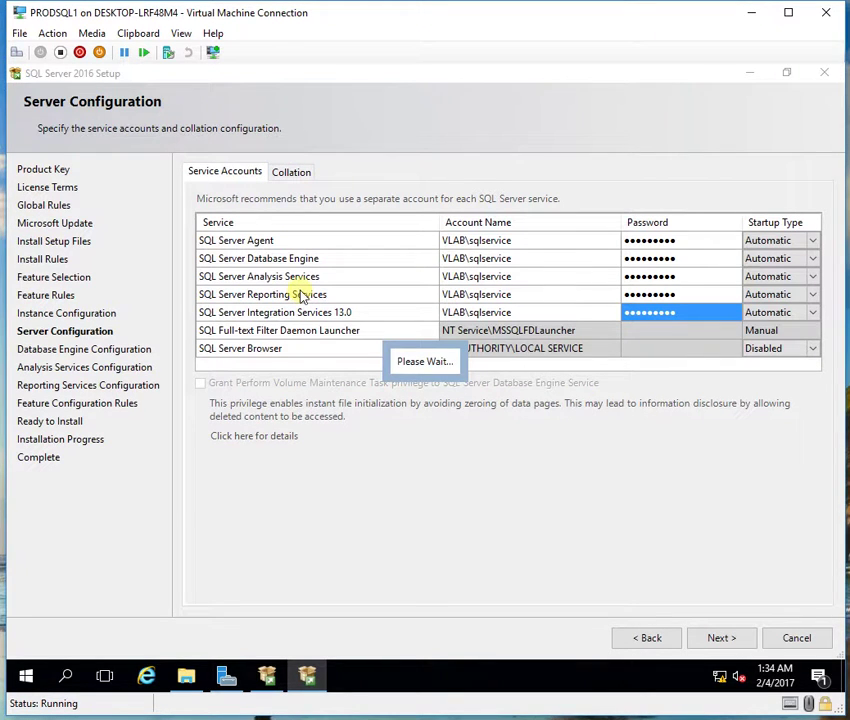
click(300, 172)
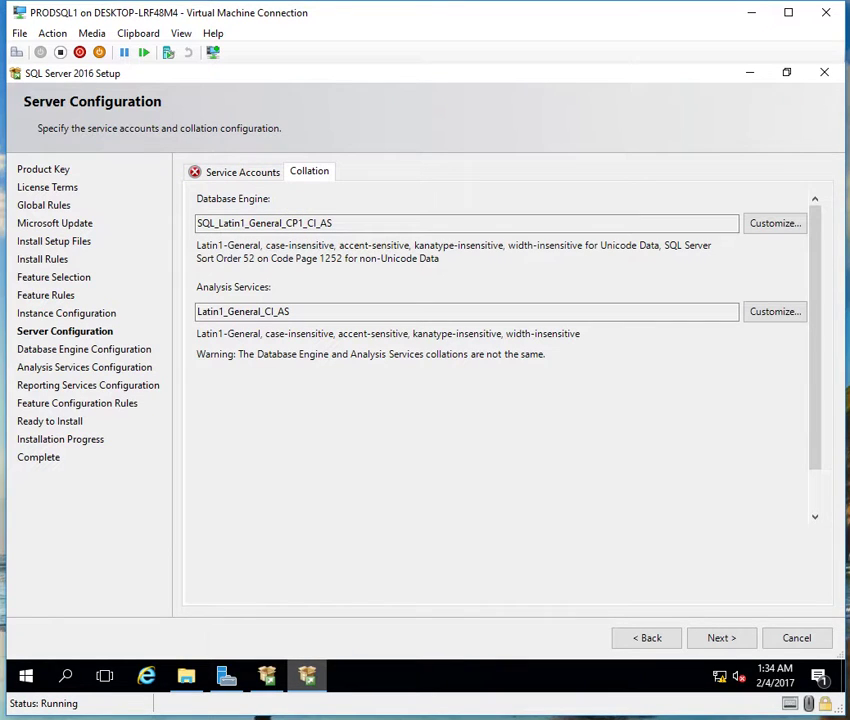
click(239, 175)
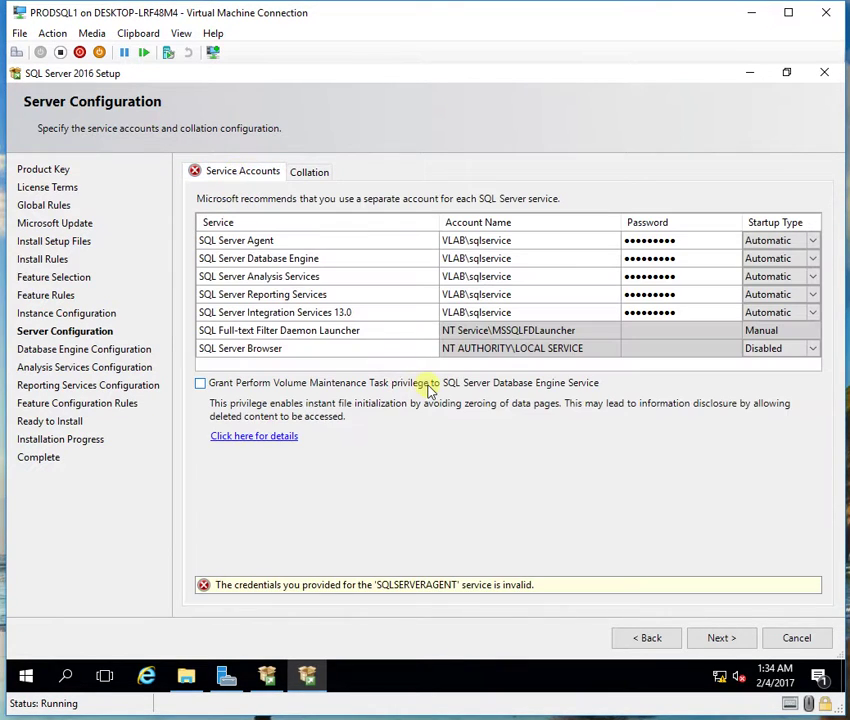
Step: Retype the SQL Server Agent password, keep collation SQL_Latin1_General_CP1_CI_AS, and continue
click(690, 242)
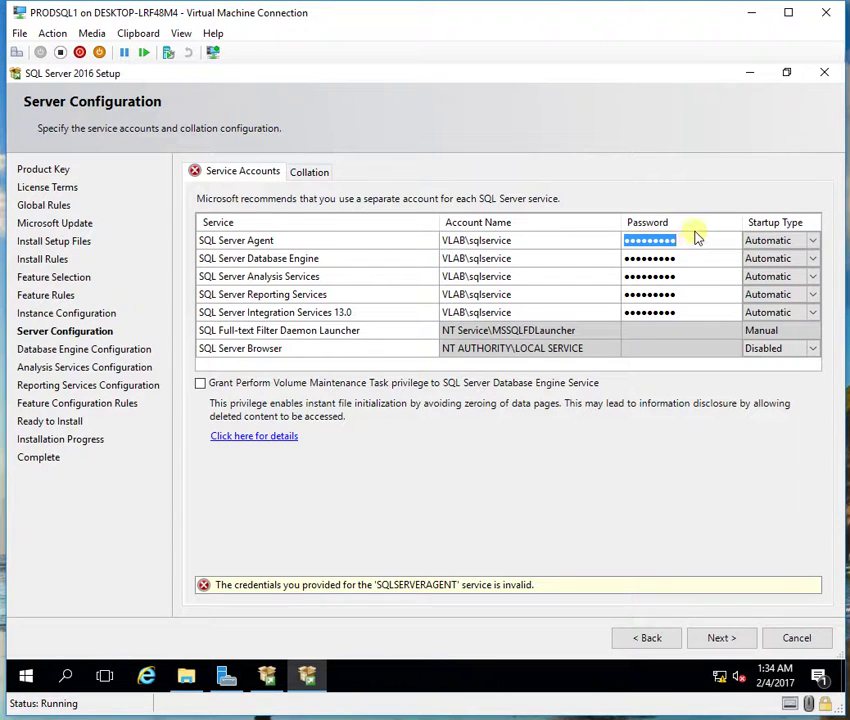
text(Pass)
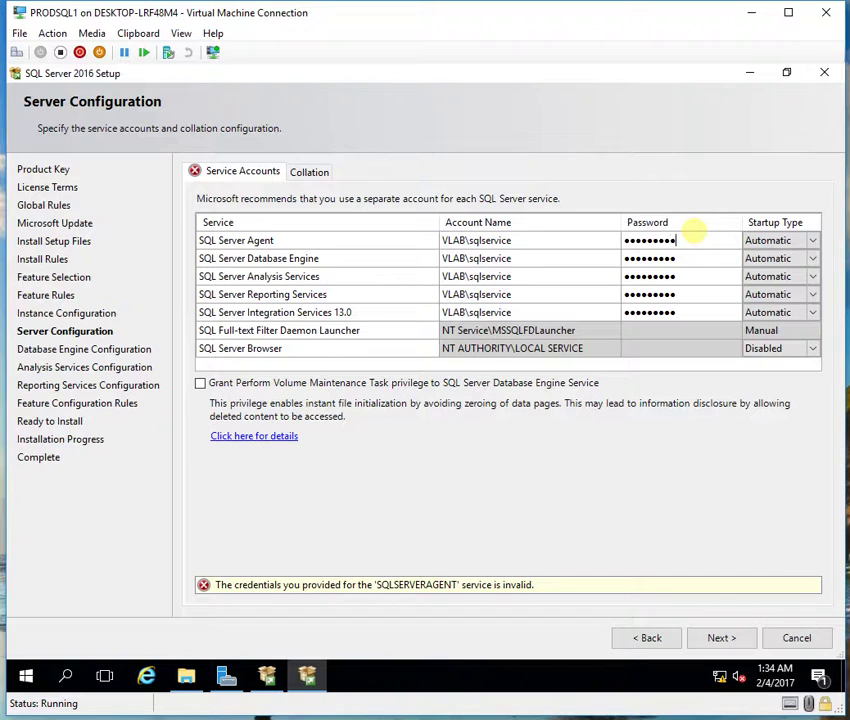
click(311, 180)
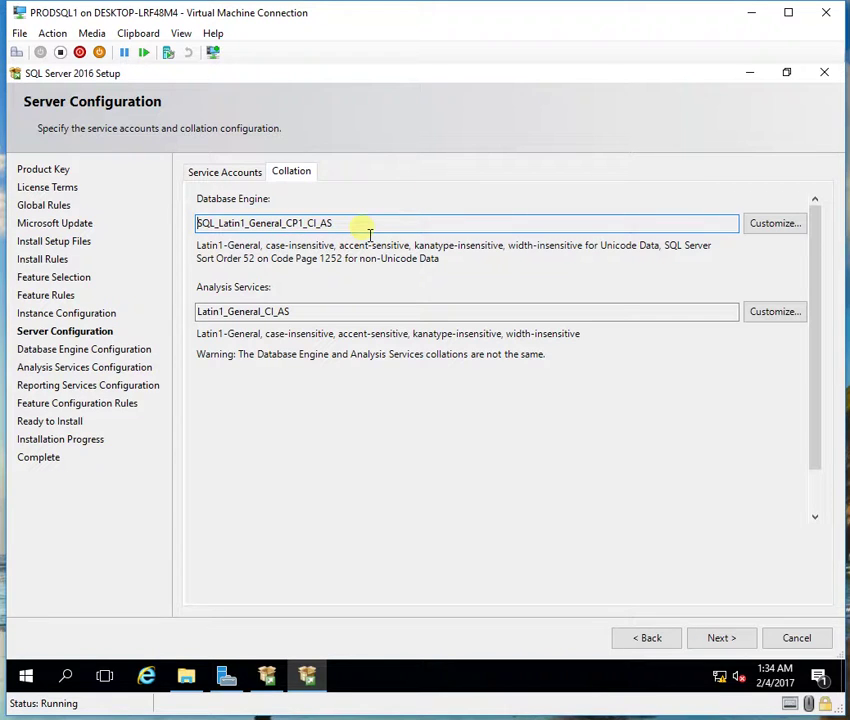
click(700, 638)
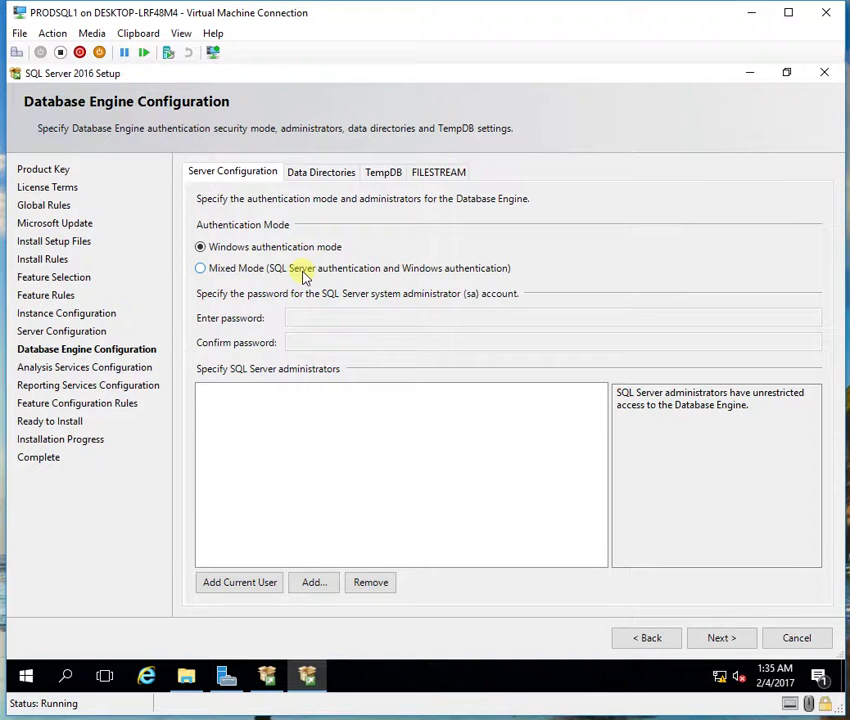
Step: Switch to Mixed Mode authentication and enter and confirm the sa password
click(249, 270)
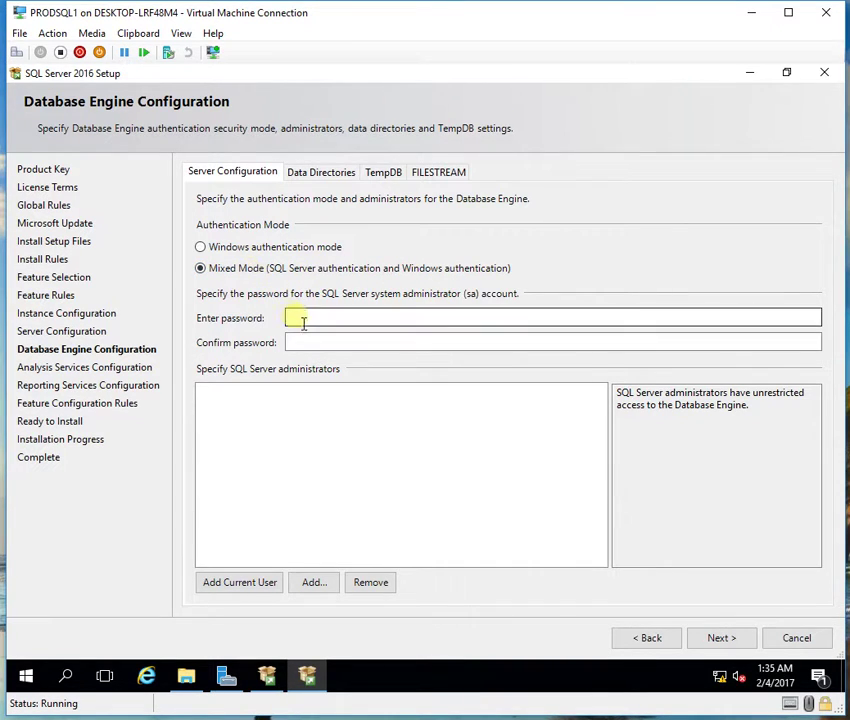
click(315, 323)
key(Caps_Lock)
text(P@ssw0rd!)
key(Tab)
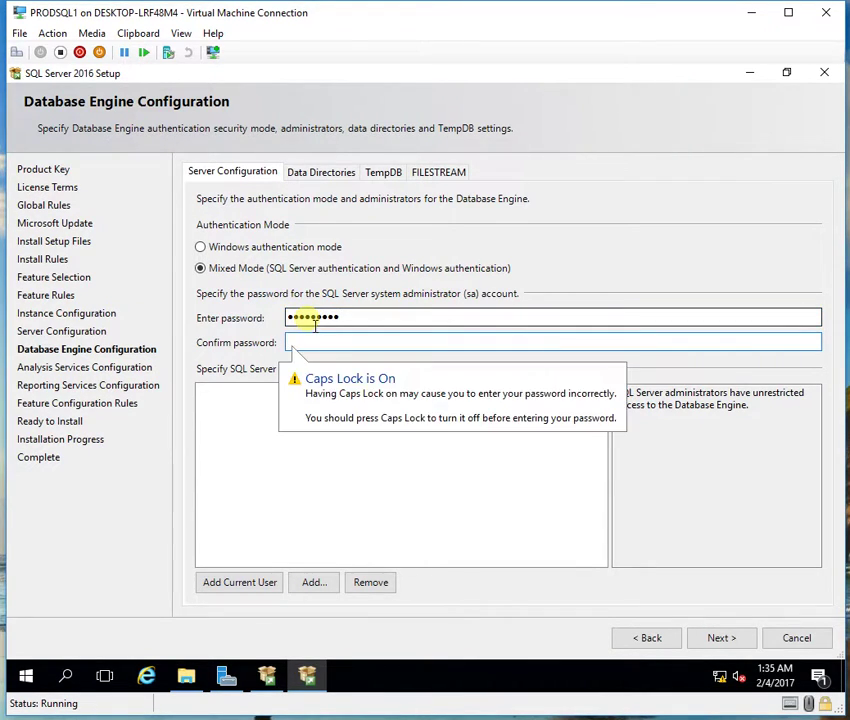
text(P)
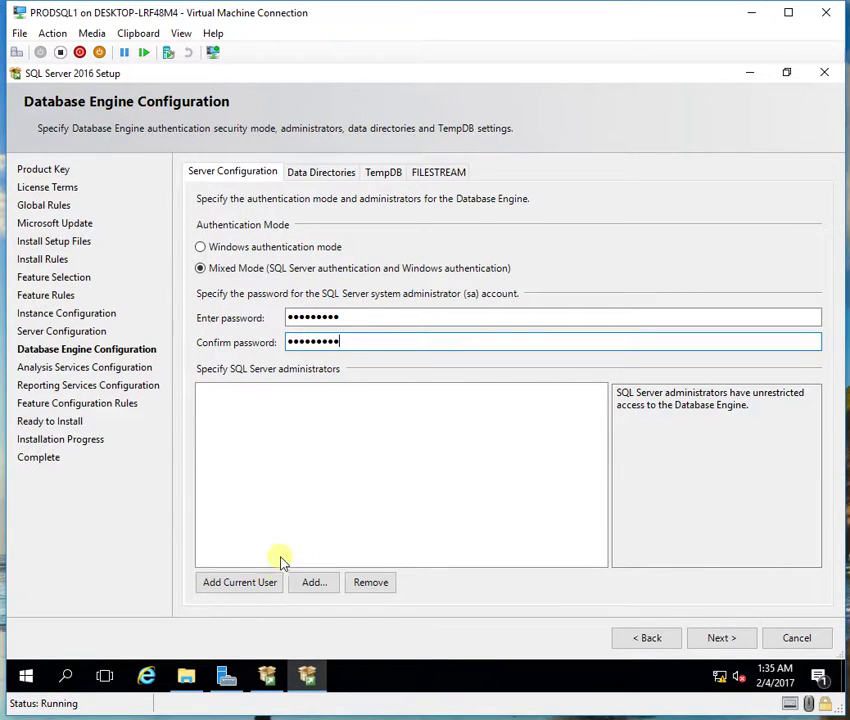
Step: Add the current user and the SQL user account as SQL Server administrators
click(267, 585)
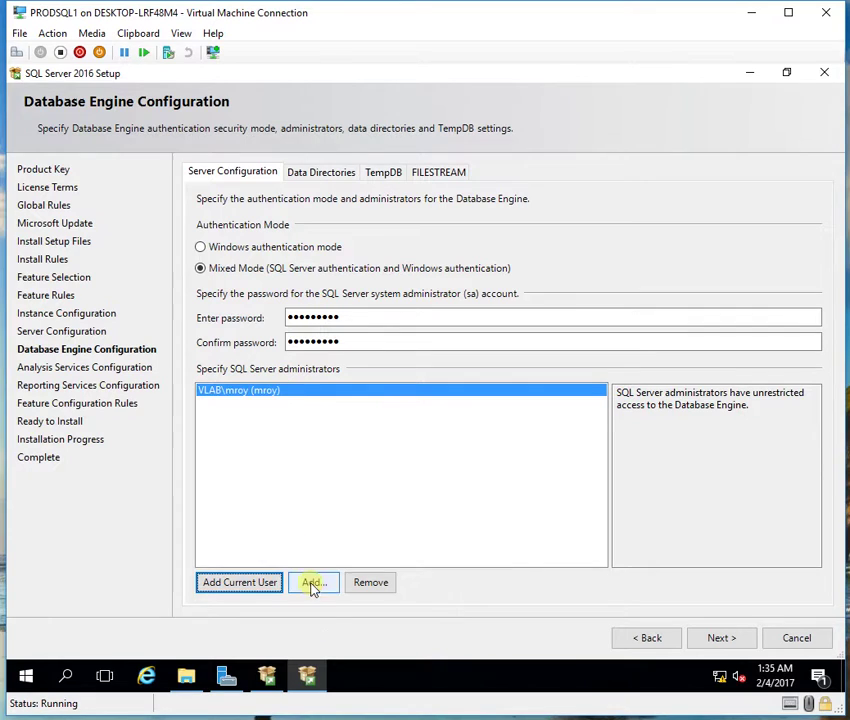
click(313, 585)
text(sqluser)
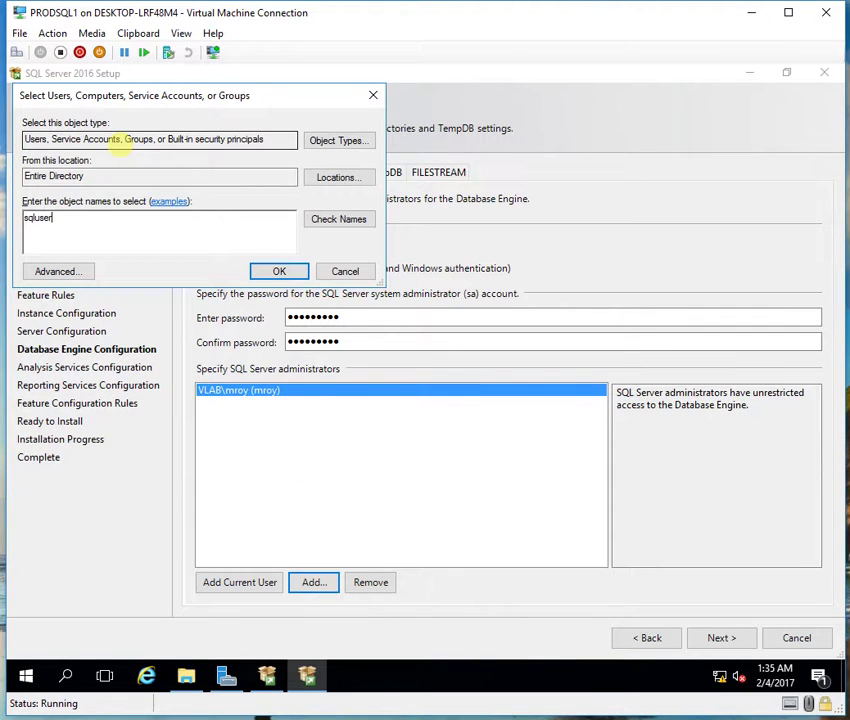
key(Return)
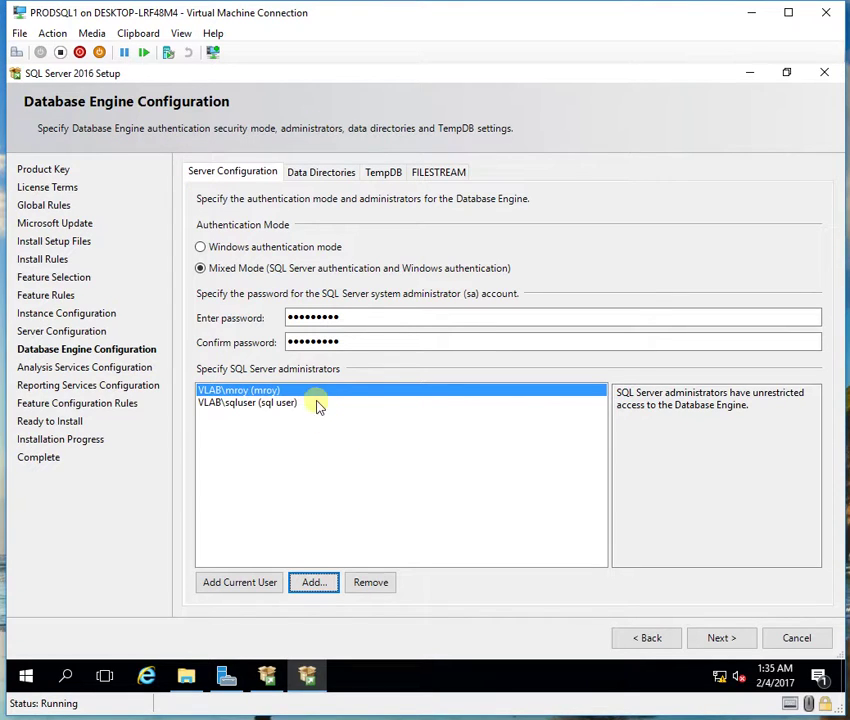
click(293, 404)
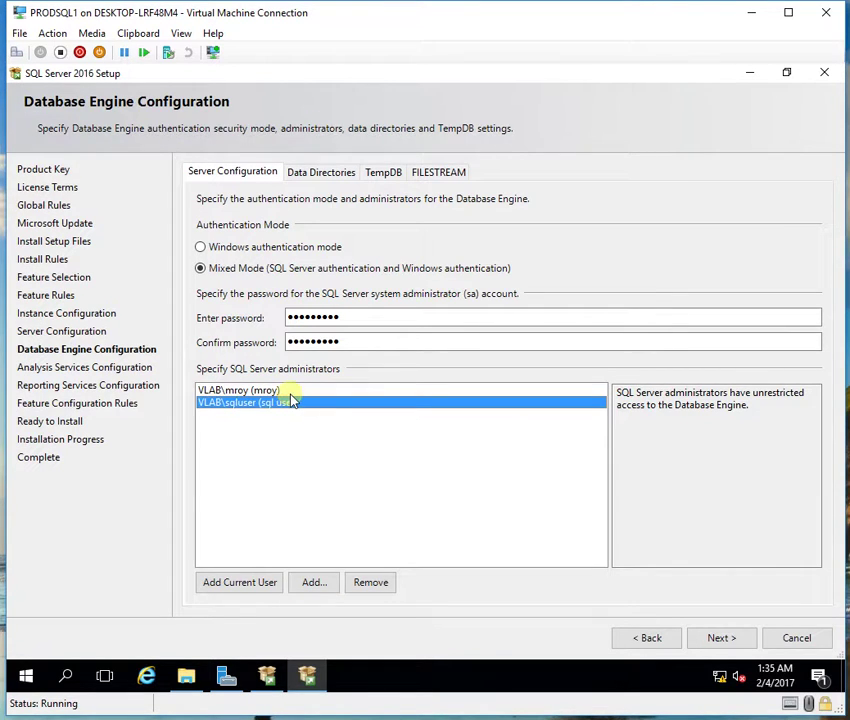
click(290, 391)
click(294, 404)
click(274, 391)
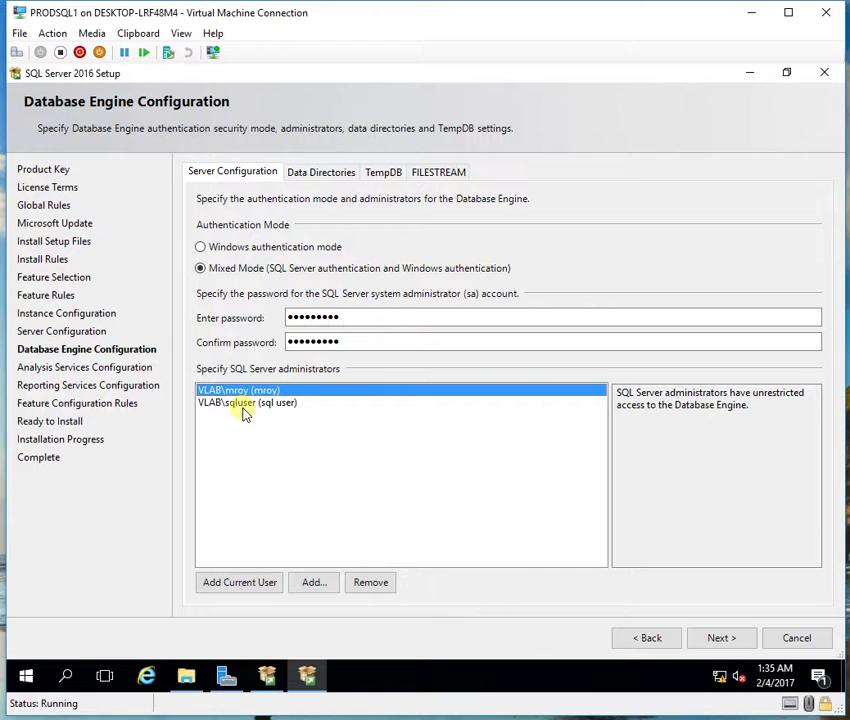
click(319, 176)
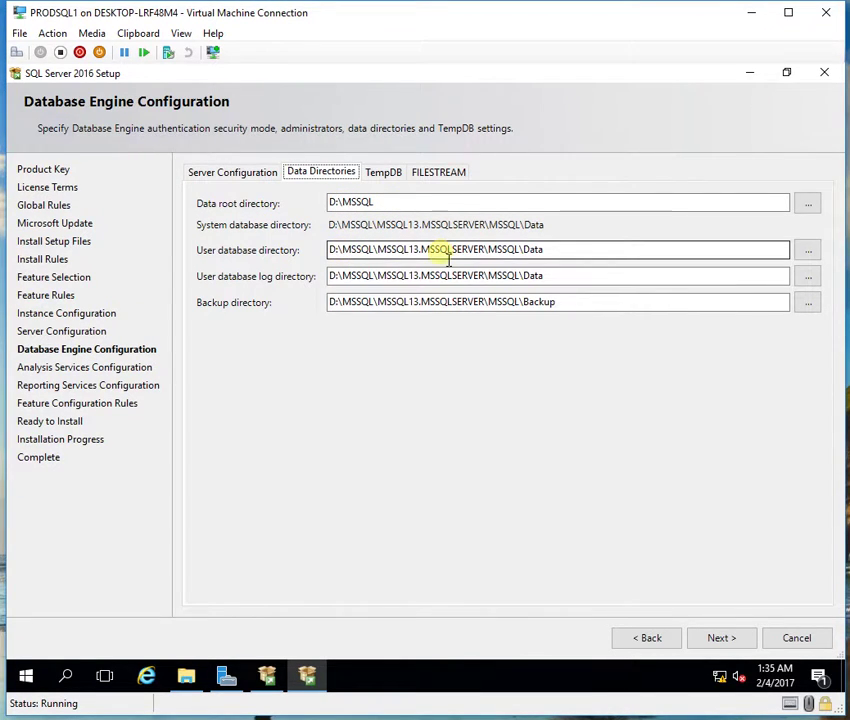
Step: Set the data directories to D:\MSSQL\Data, D:\MSSQL\Log for logs and D:\MSSQL\Backup for backups
click(489, 249)
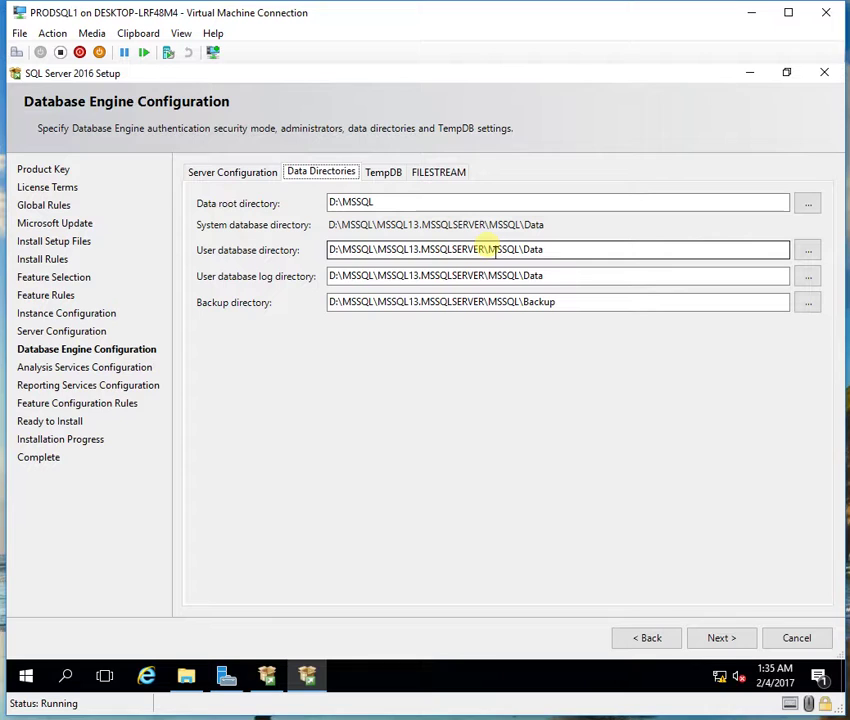
drag(489, 249, 347, 255)
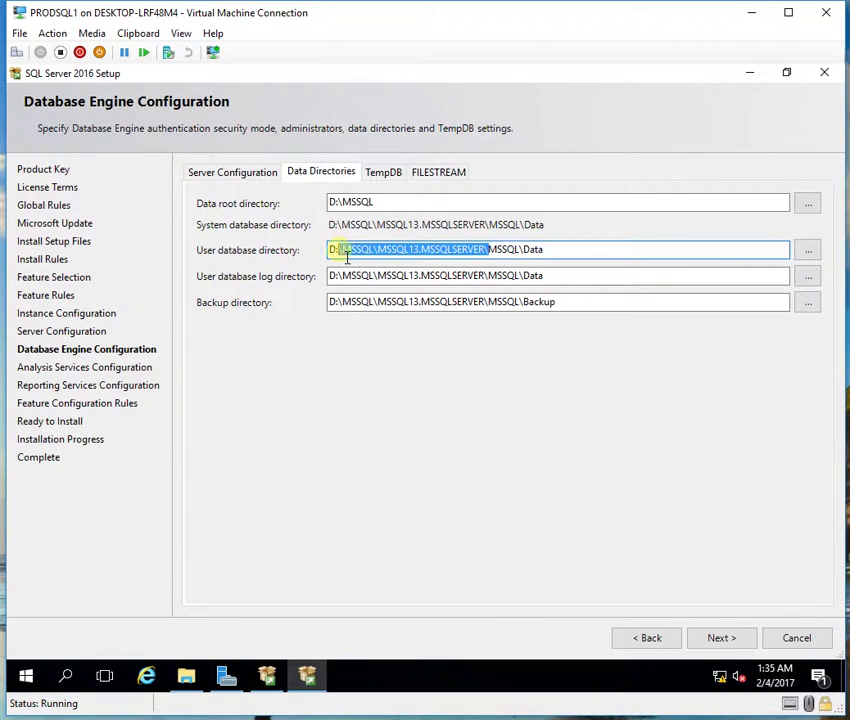
key(Delete)
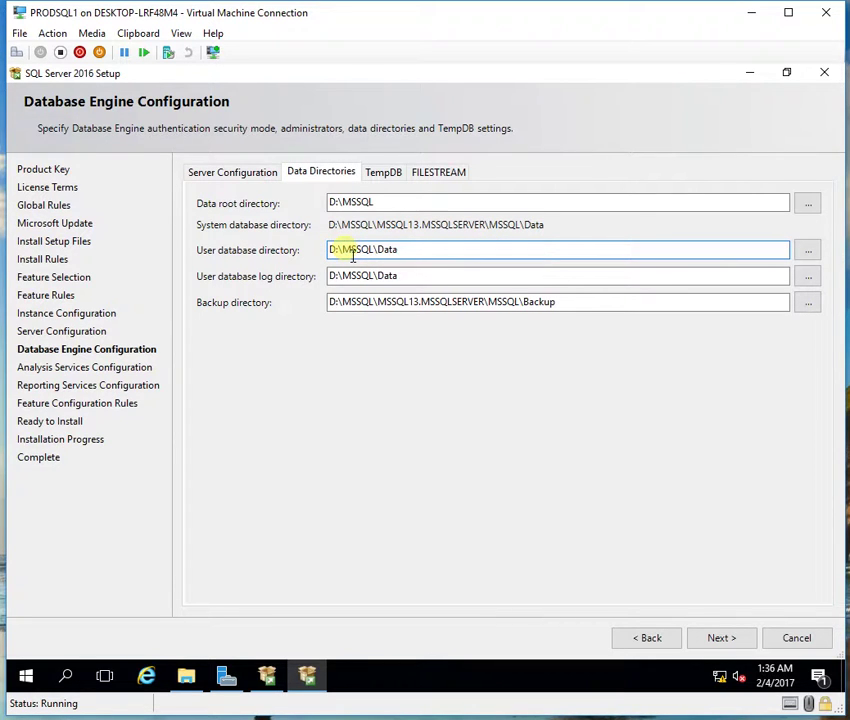
click(409, 283)
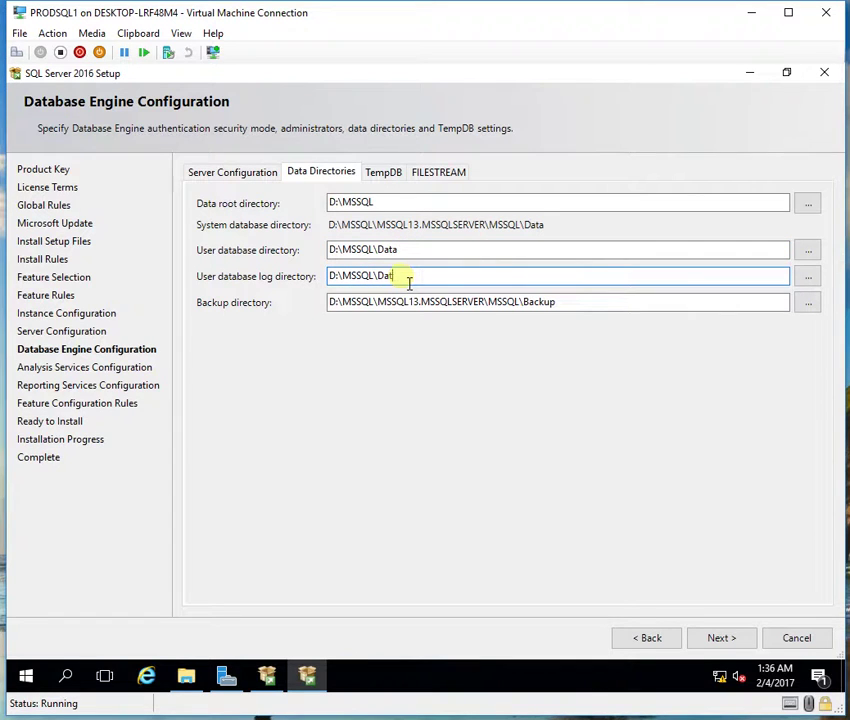
text(Log)
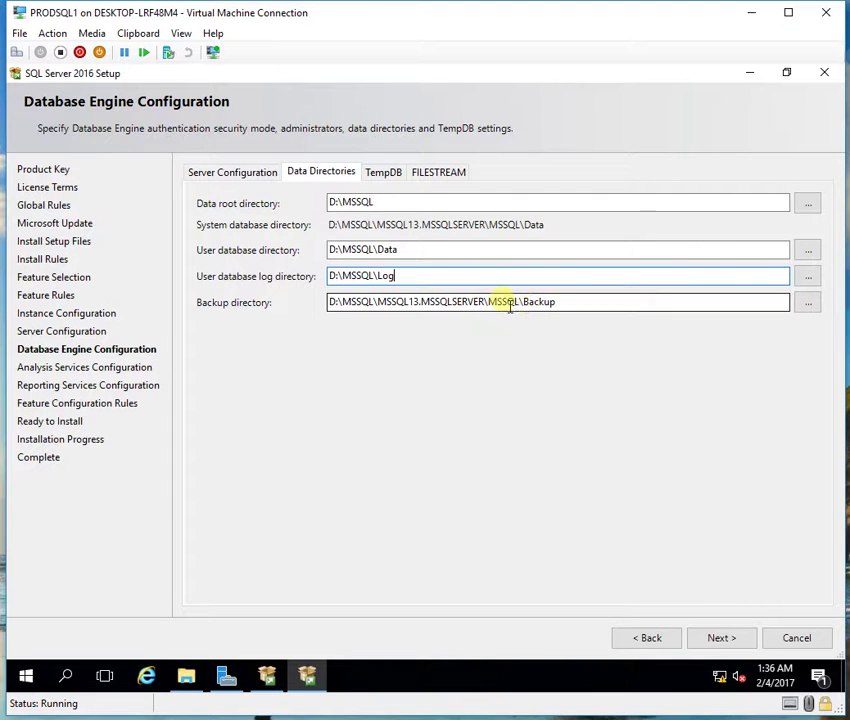
drag(492, 303, 343, 317)
key(BackSpace)
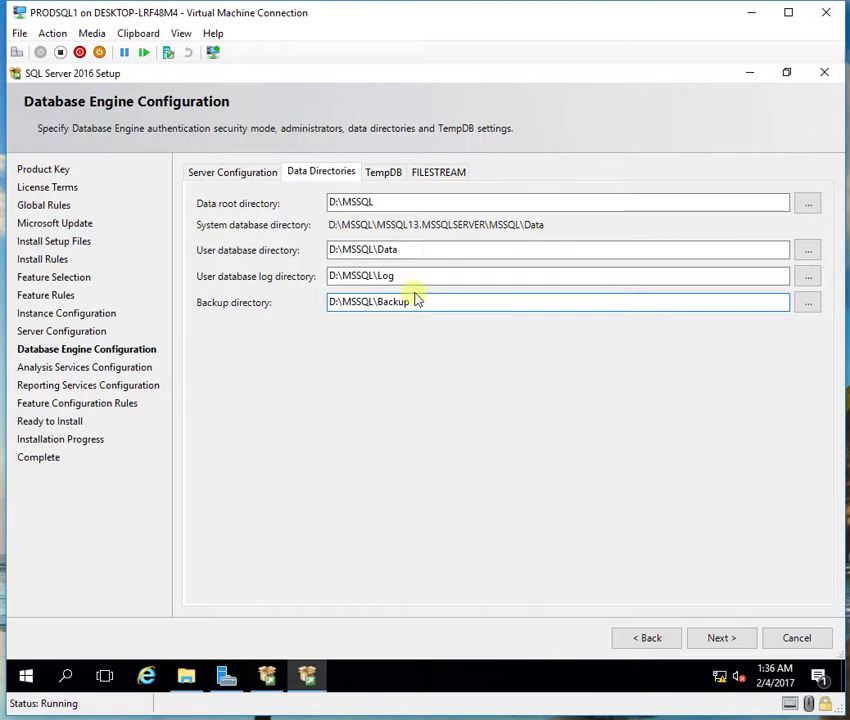
click(397, 181)
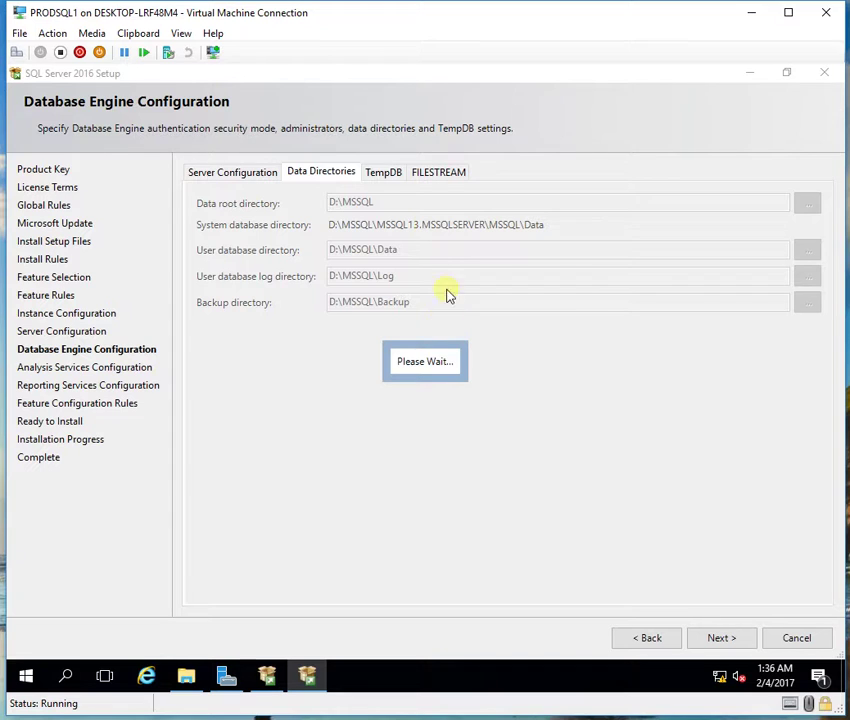
Step: Set the TempDB number of data files to 4
click(393, 172)
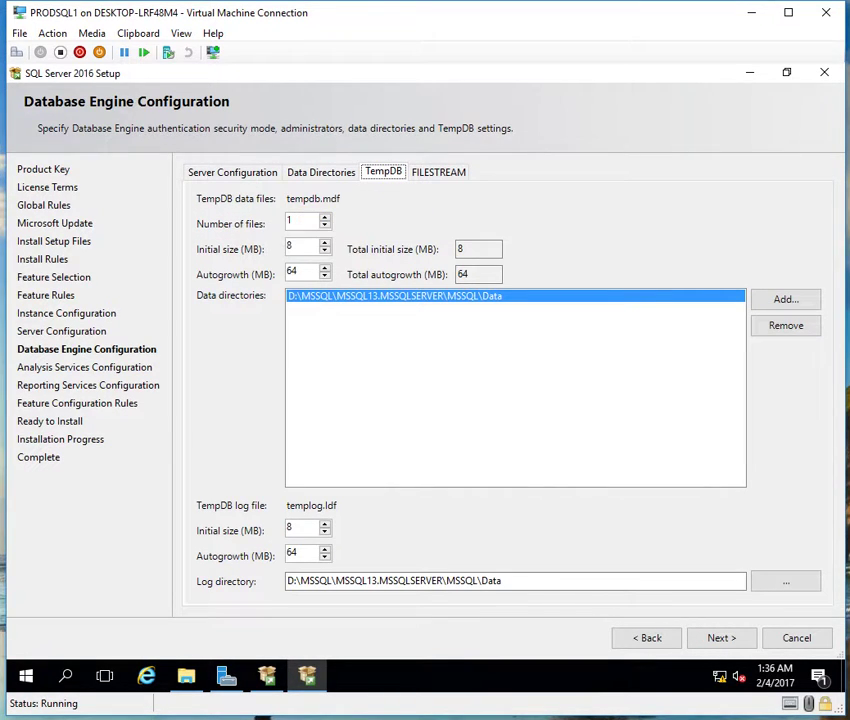
double_click(300, 221)
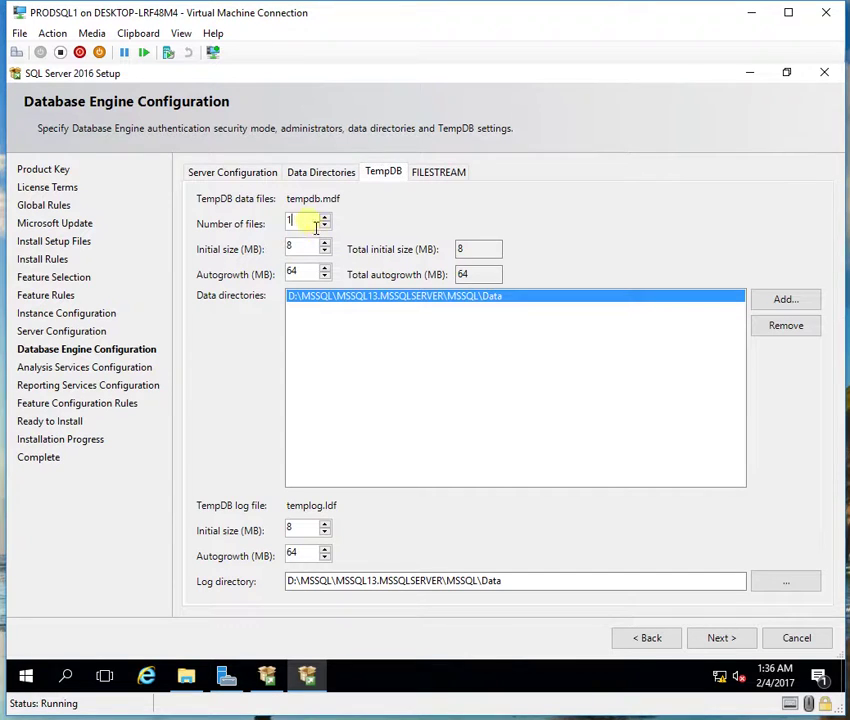
text(4)
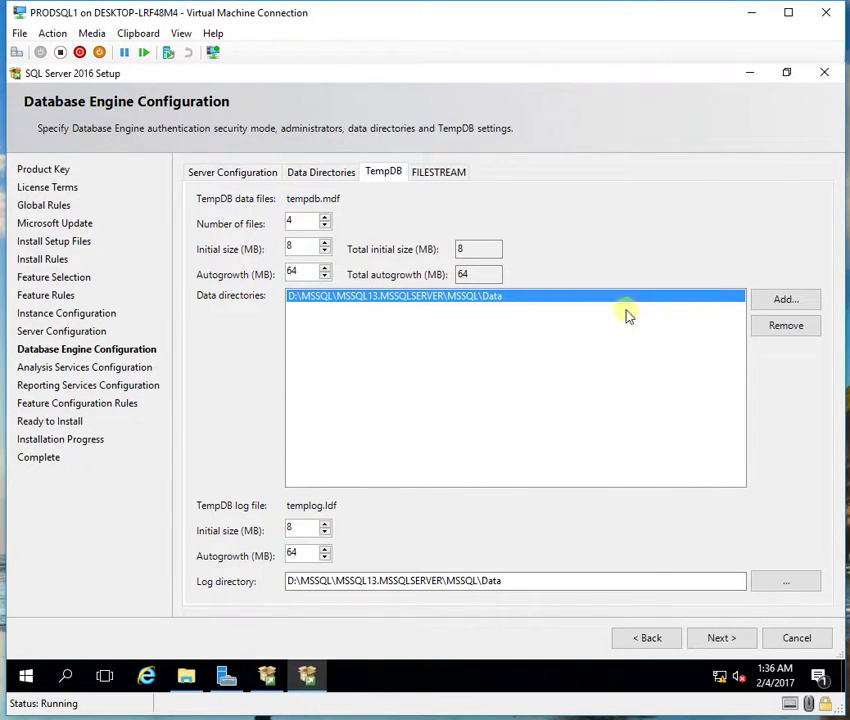
Step: Replace the default TempDB data directory with a new TEMP folder on drive E:
click(806, 330)
click(784, 303)
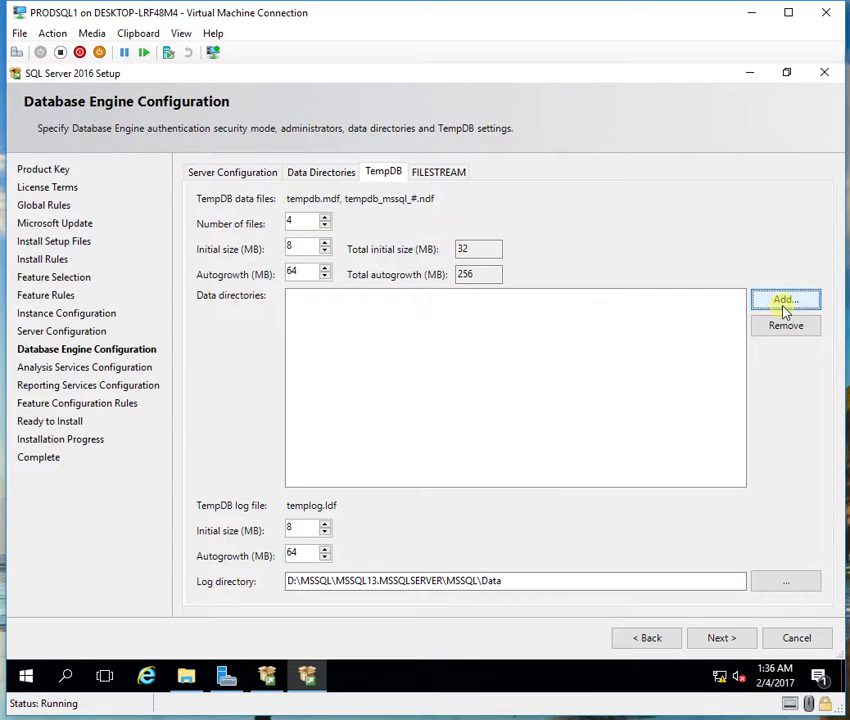
drag(535, 383, 529, 408)
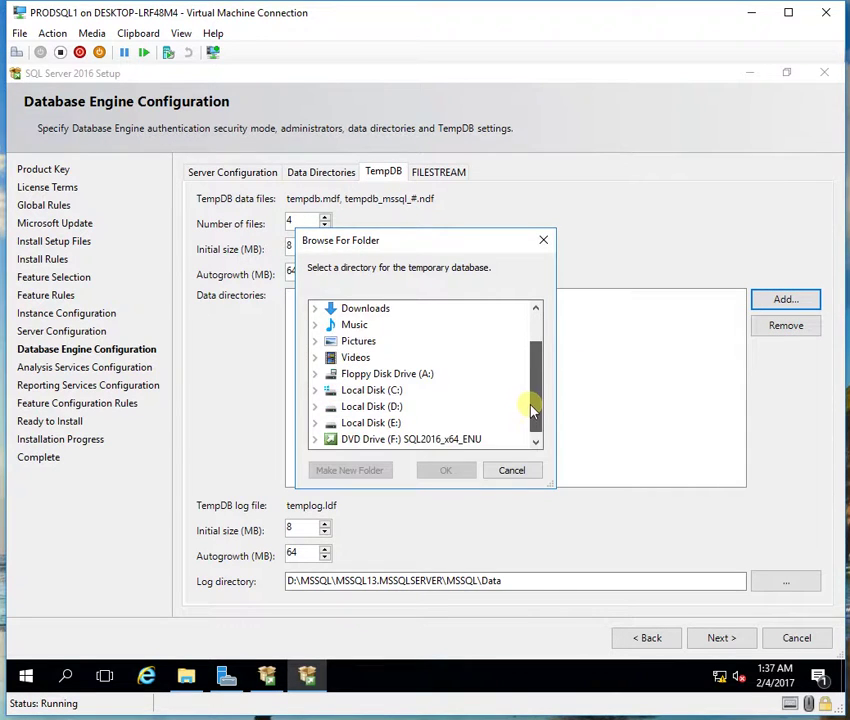
click(372, 424)
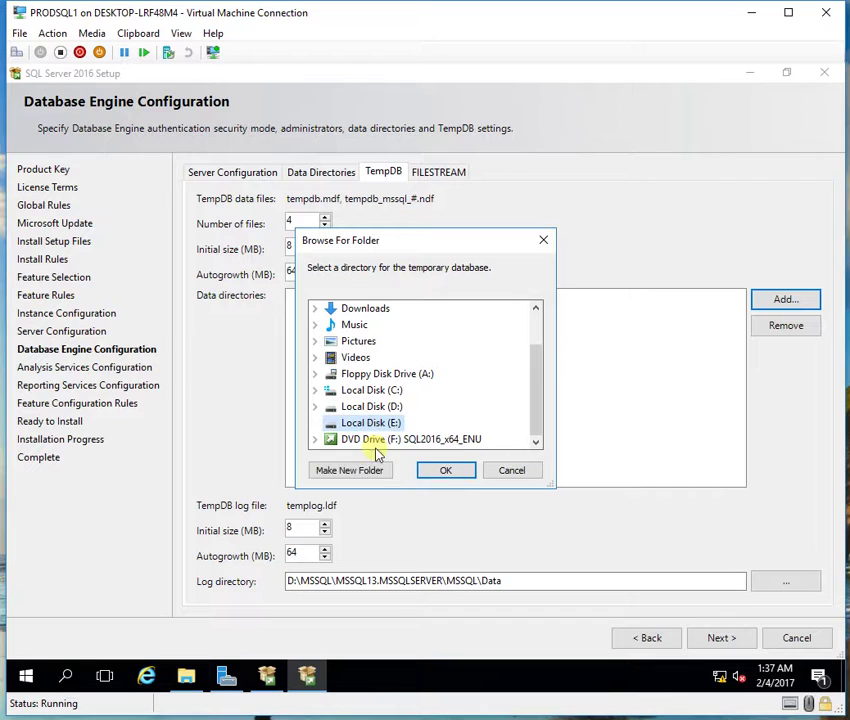
click(376, 472)
text(t)
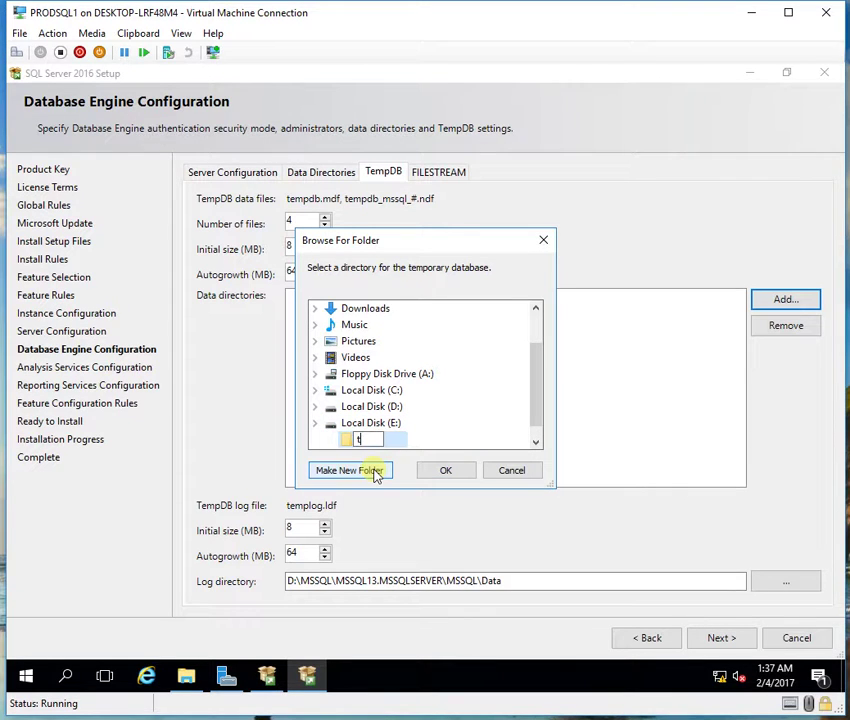
text(EMP)
key(Return)
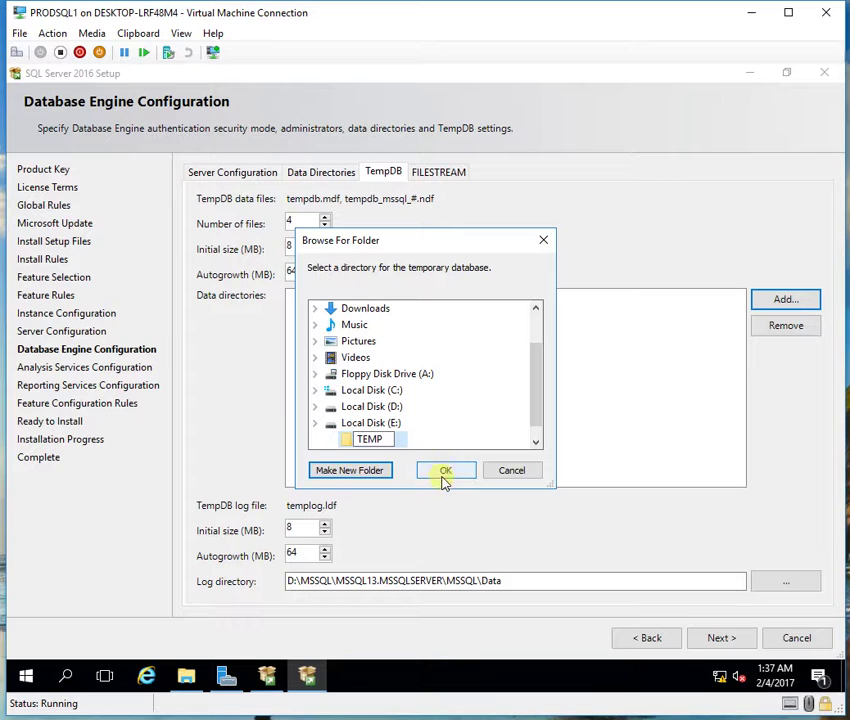
click(442, 472)
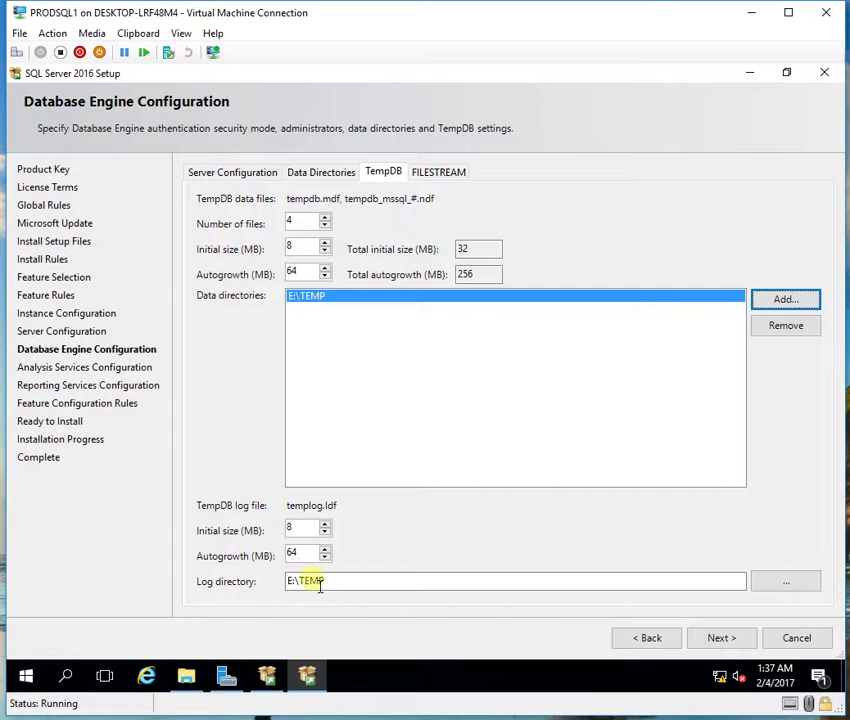
Step: Show the FILESTREAM settings, leaving Transact-SQL access unchecked
click(432, 178)
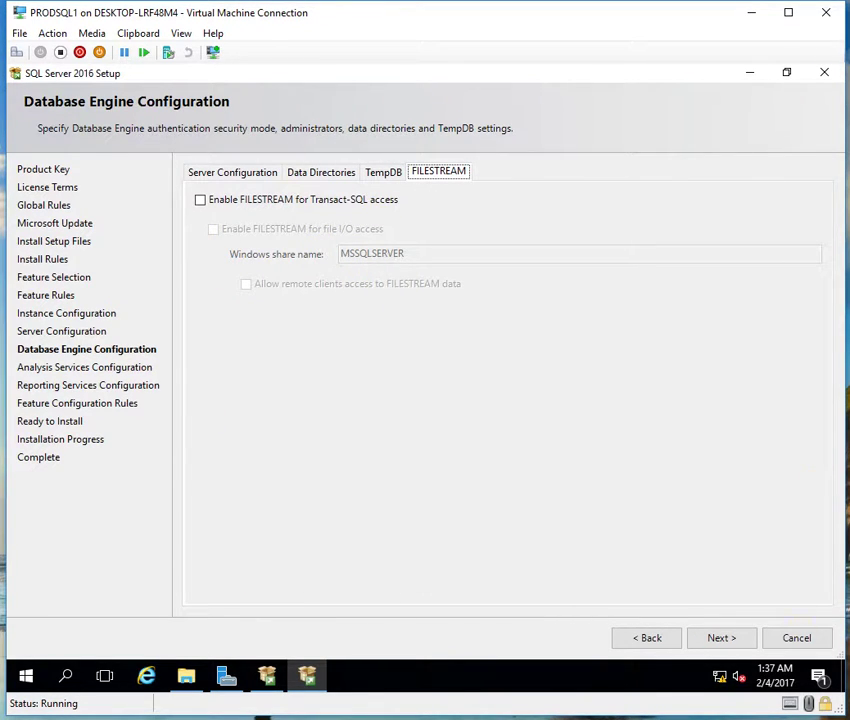
Step: Add the current user as an Analysis Services administrator, review the data directories, and continue
click(722, 638)
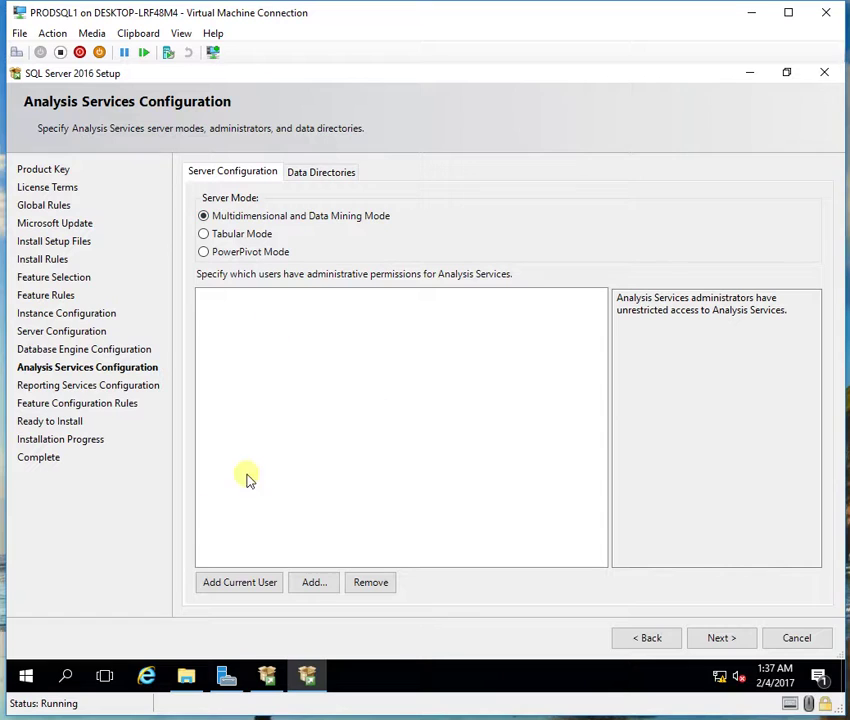
click(244, 584)
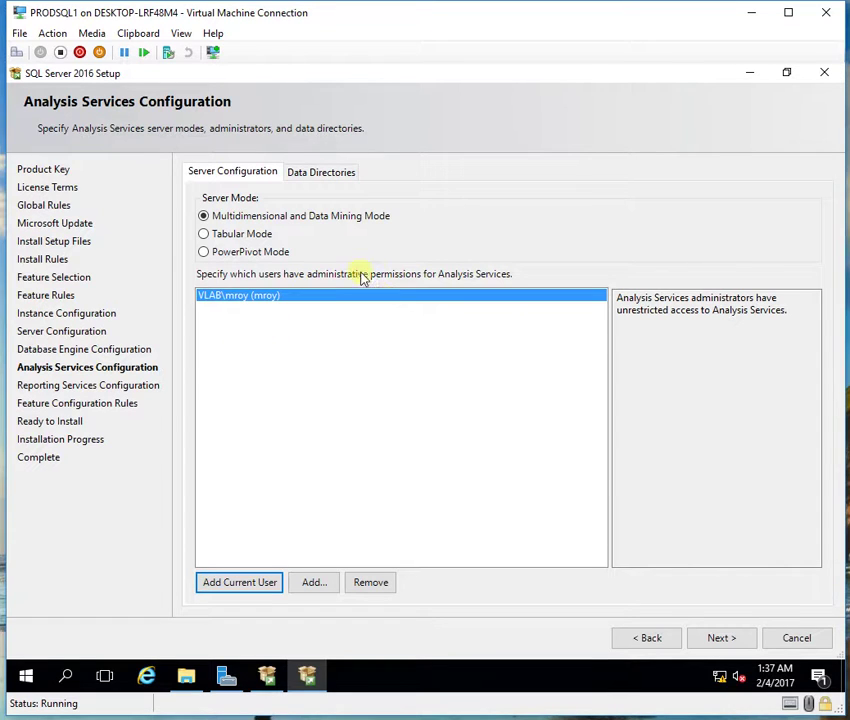
click(320, 176)
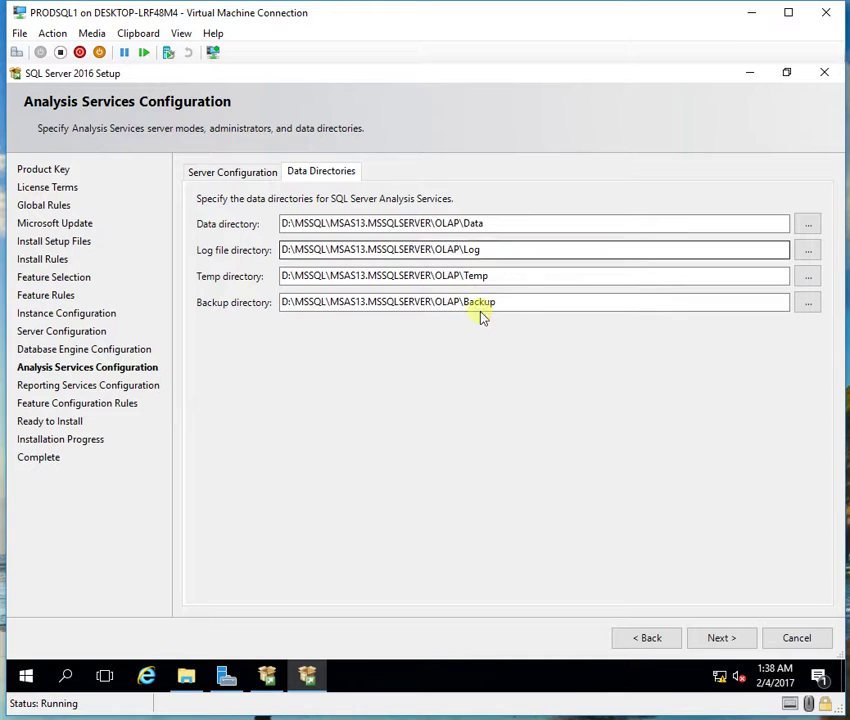
click(721, 640)
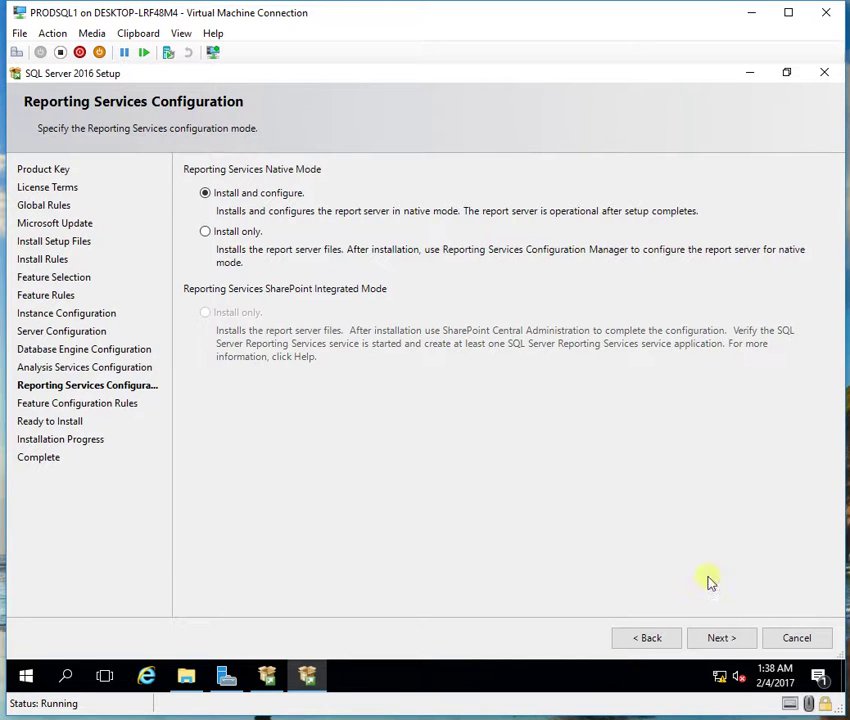
Step: Keep Install and configure mode and inspect the ConfigurationFile.ini path on Ready to Install
click(719, 640)
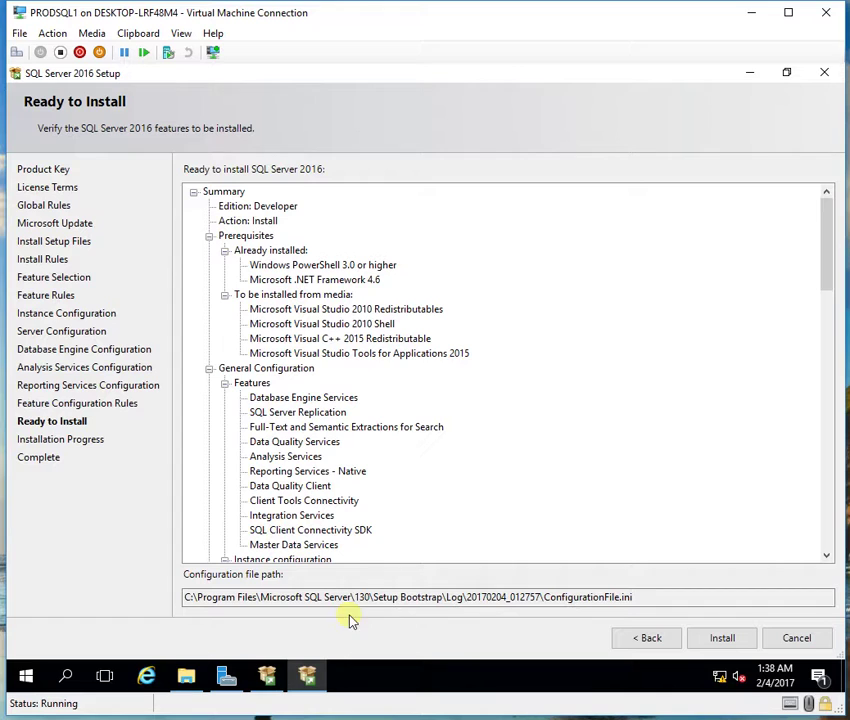
drag(641, 600, 188, 604)
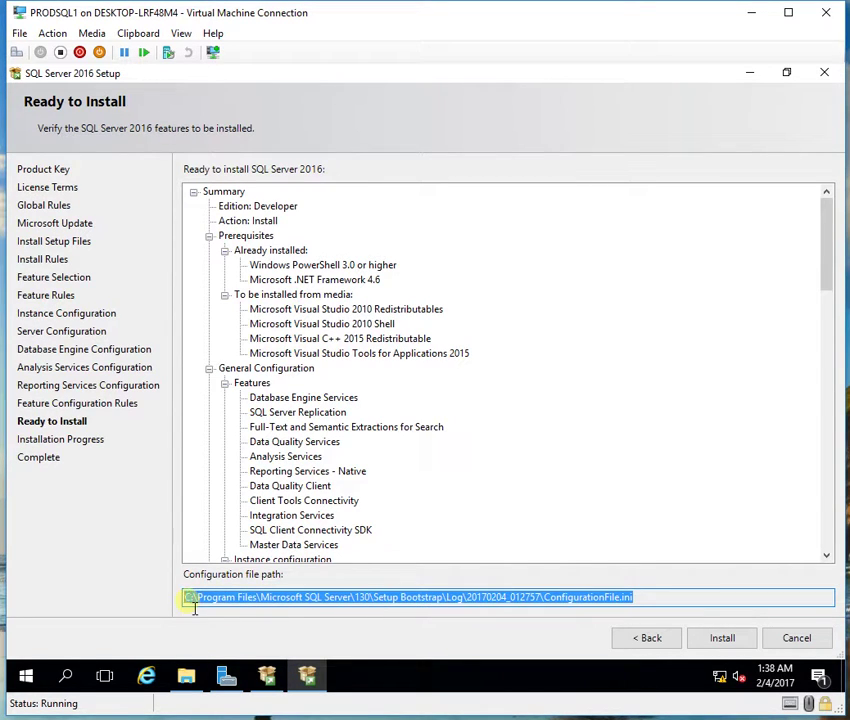
click(360, 600)
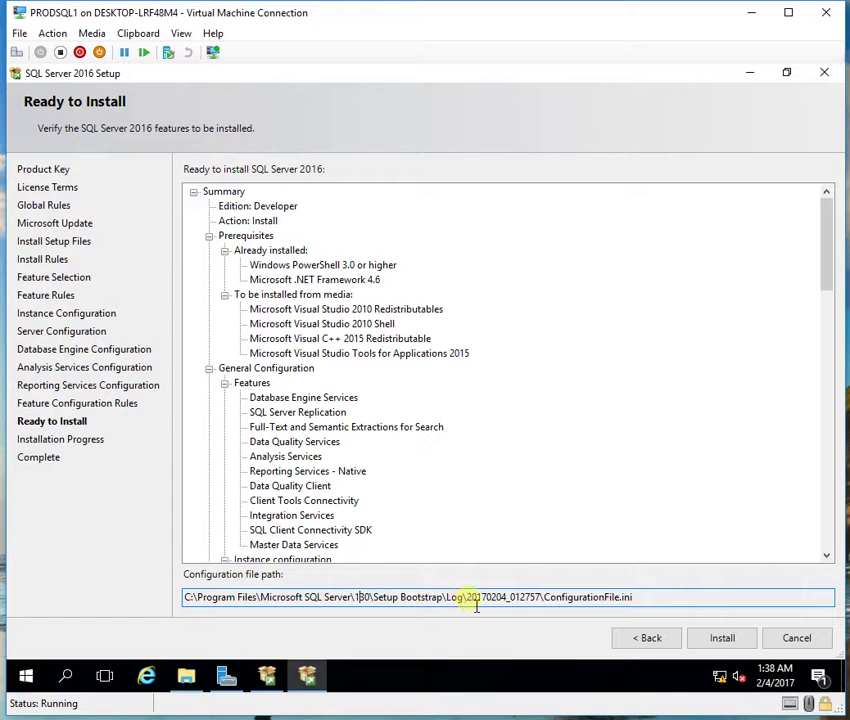
drag(470, 600, 650, 607)
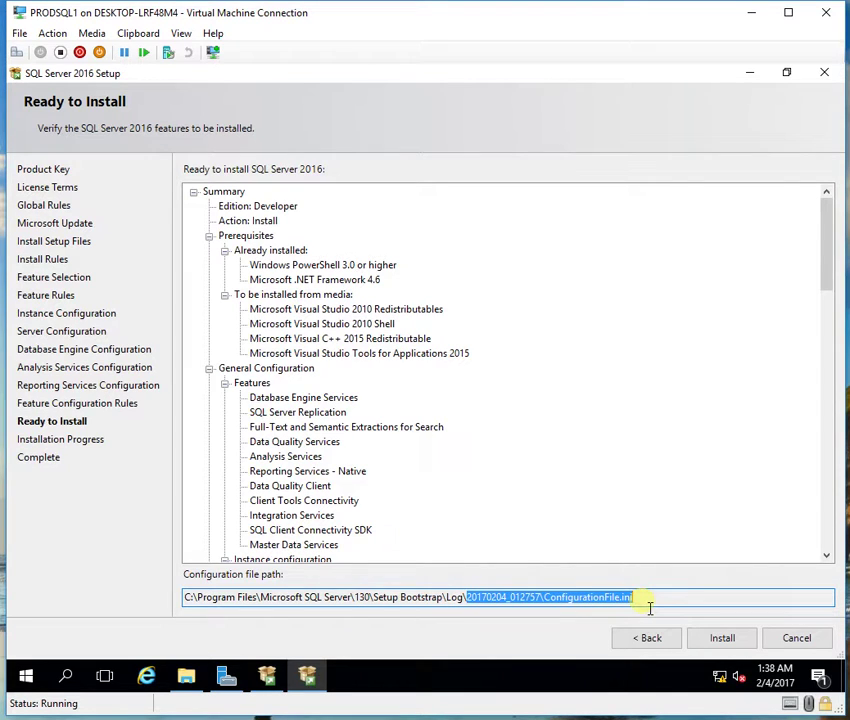
double_click(595, 605)
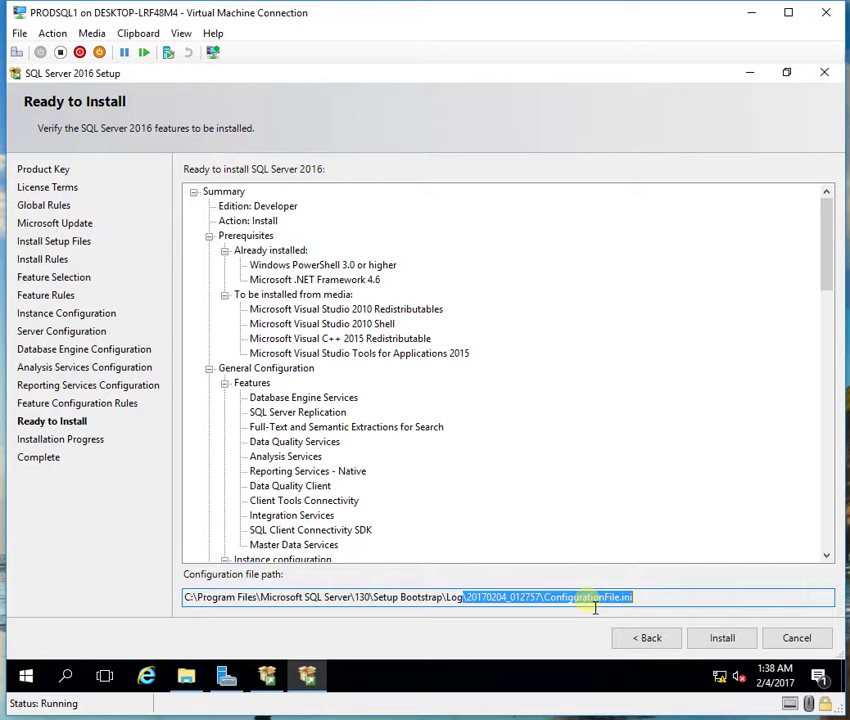
click(647, 600)
drag(648, 601, 559, 617)
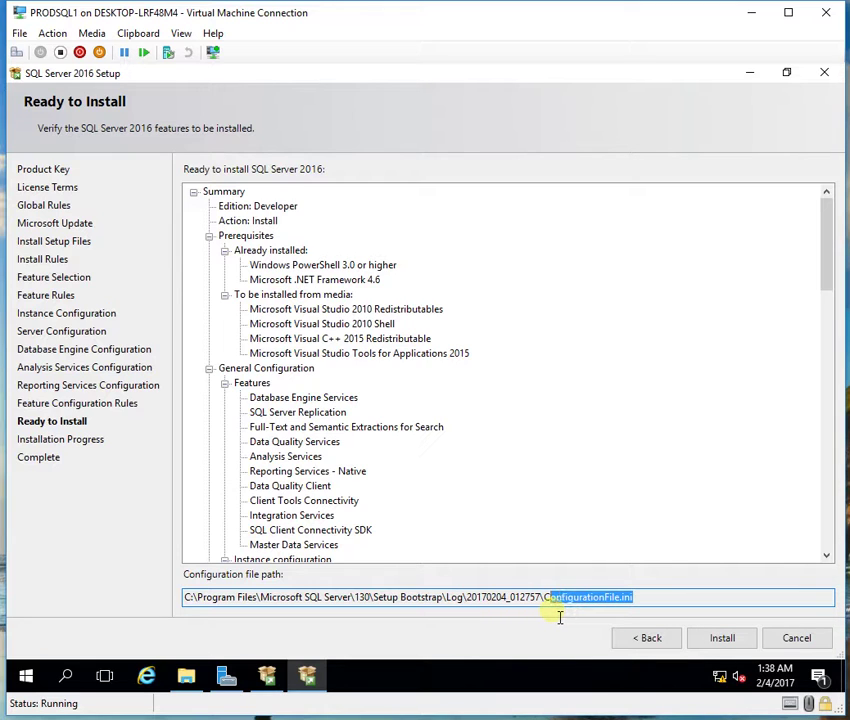
drag(556, 617, 199, 613)
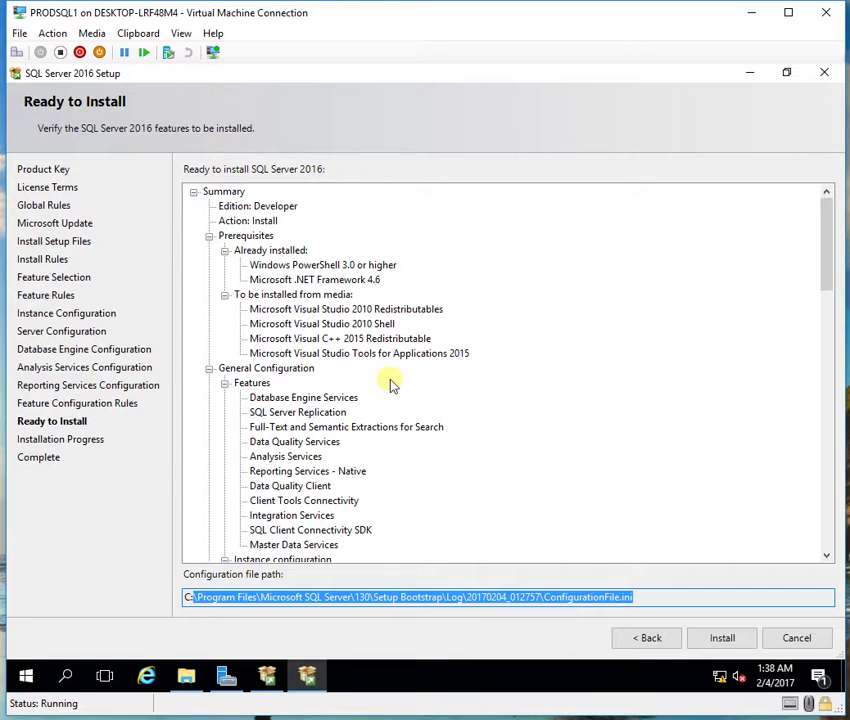
Step: Review the installation summary and start installing SQL Server 2016 Developer
click(352, 396)
scroll(354, 395, down, 15)
scroll(355, 397, down, 8)
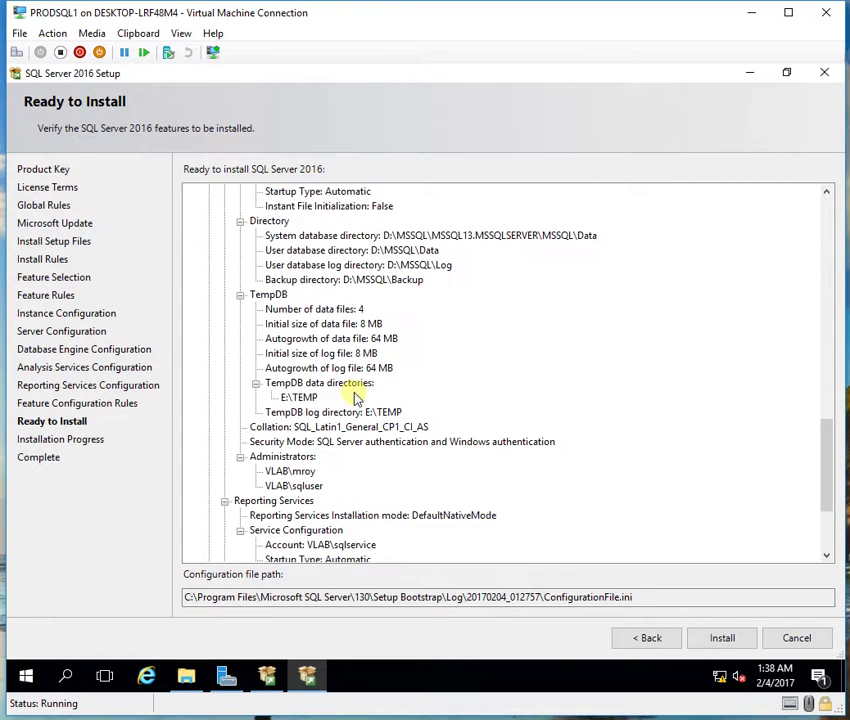
click(721, 638)
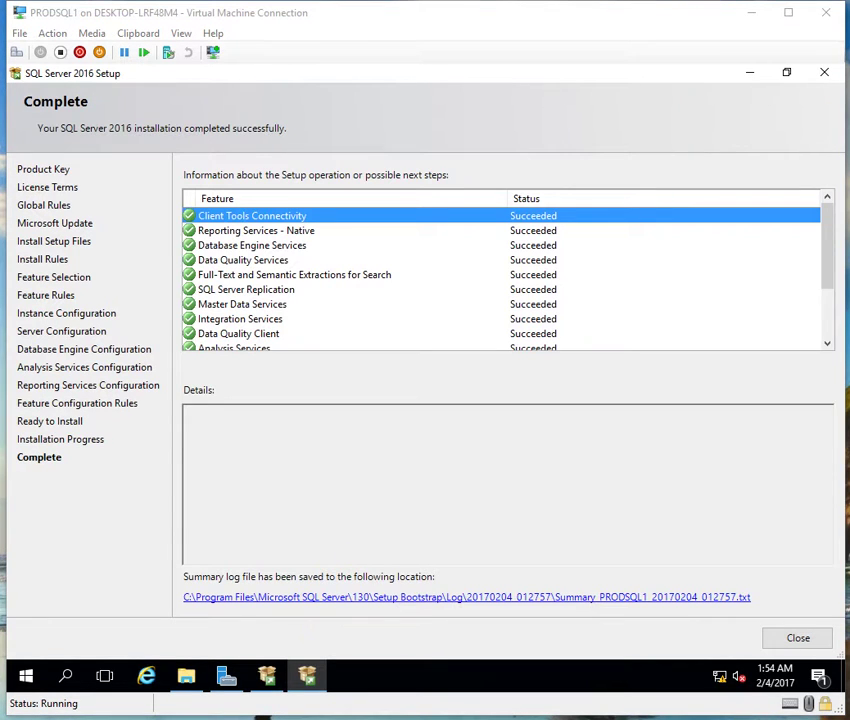
Step: Verify SQL Server Replication and every other feature show Succeeded on the Complete page
click(513, 288)
scroll(514, 283, down, 2)
scroll(515, 278, up, 2)
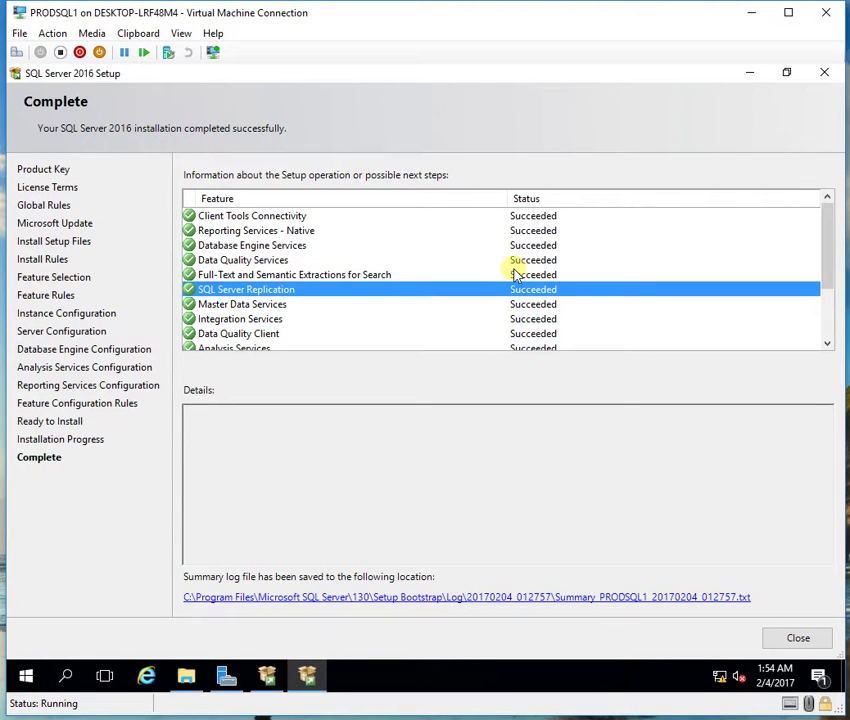